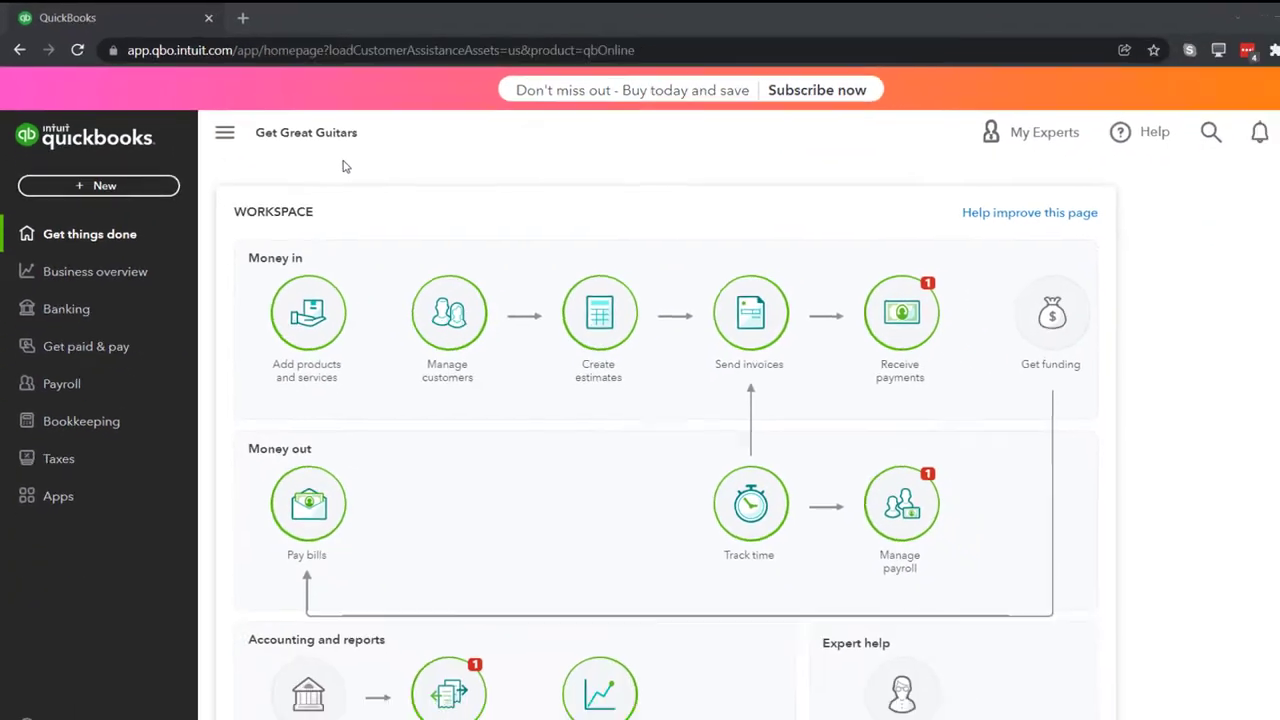
Step: Check the settings for the option to switch to Accountant view, and glance at the sample company in Edge
key(ctrl+plus)
key(ctrl+plus)
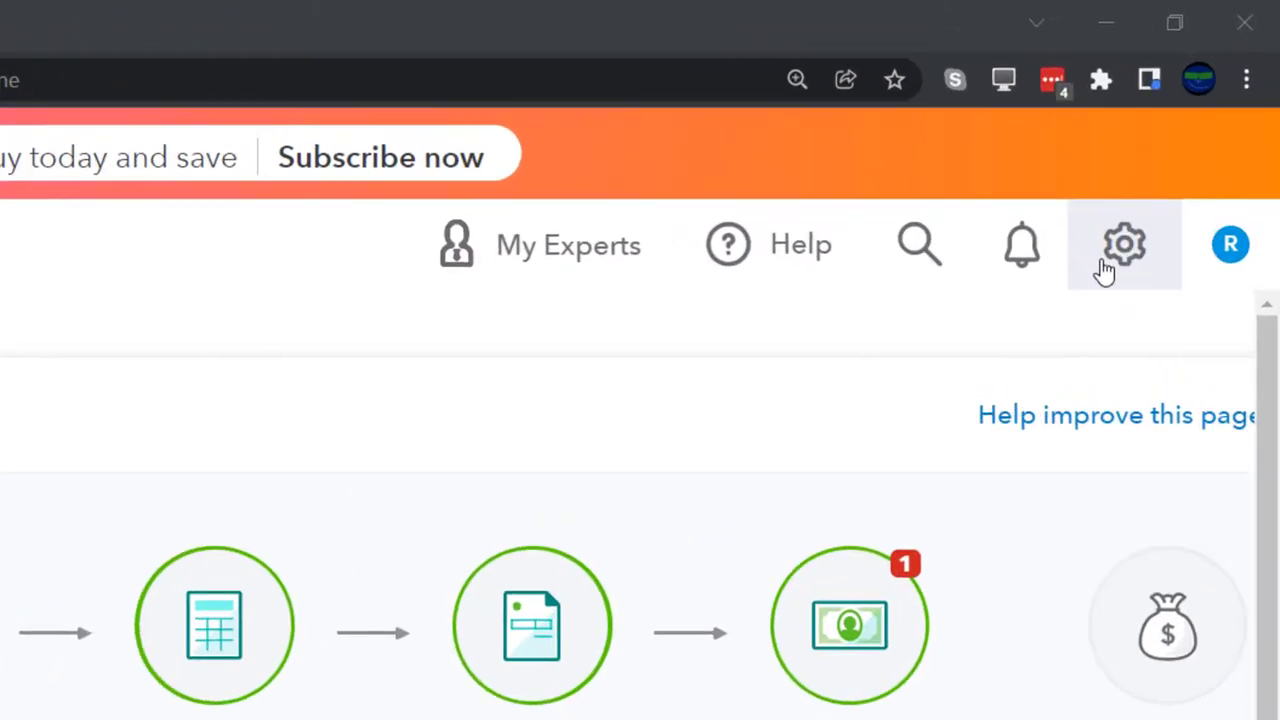
click(1184, 149)
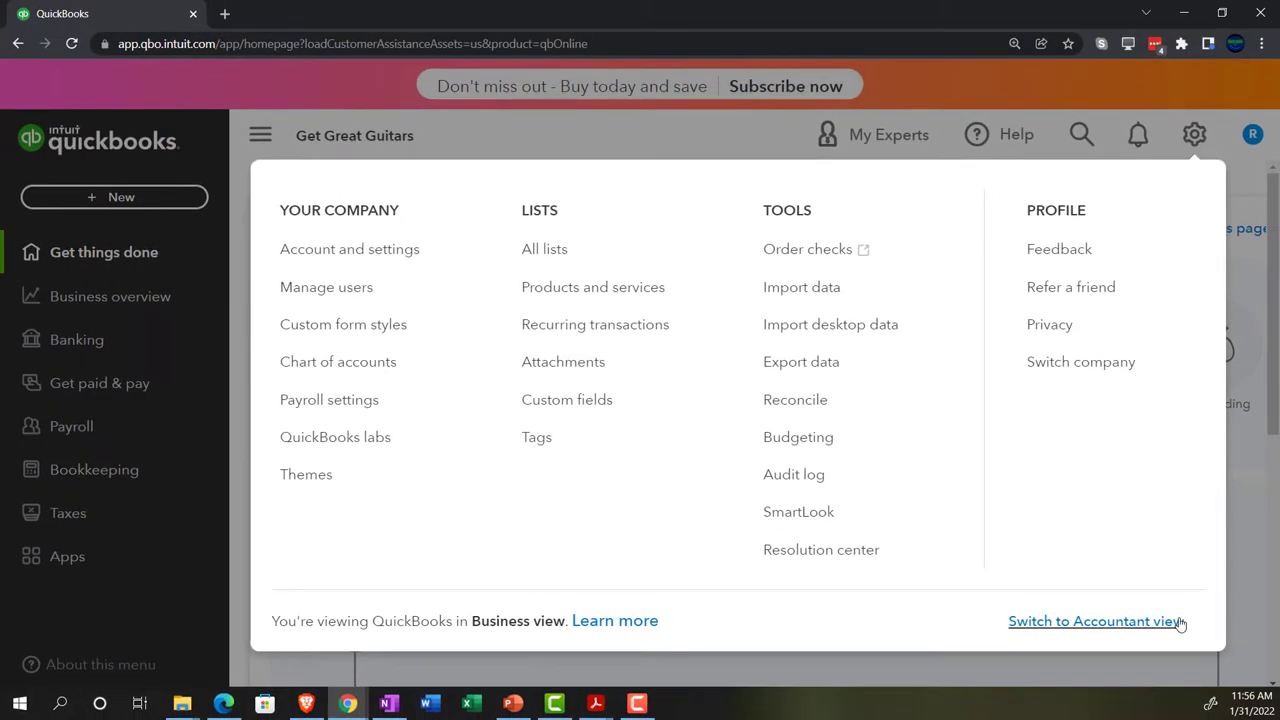
click(1228, 570)
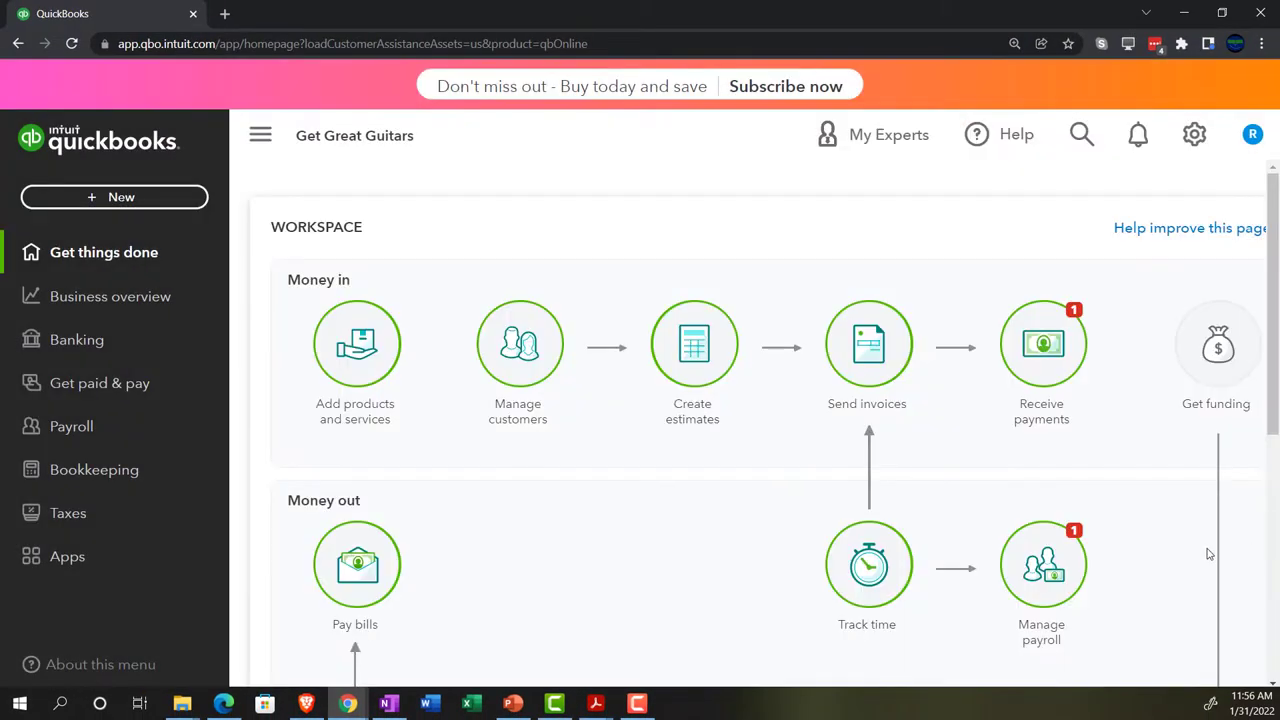
click(224, 703)
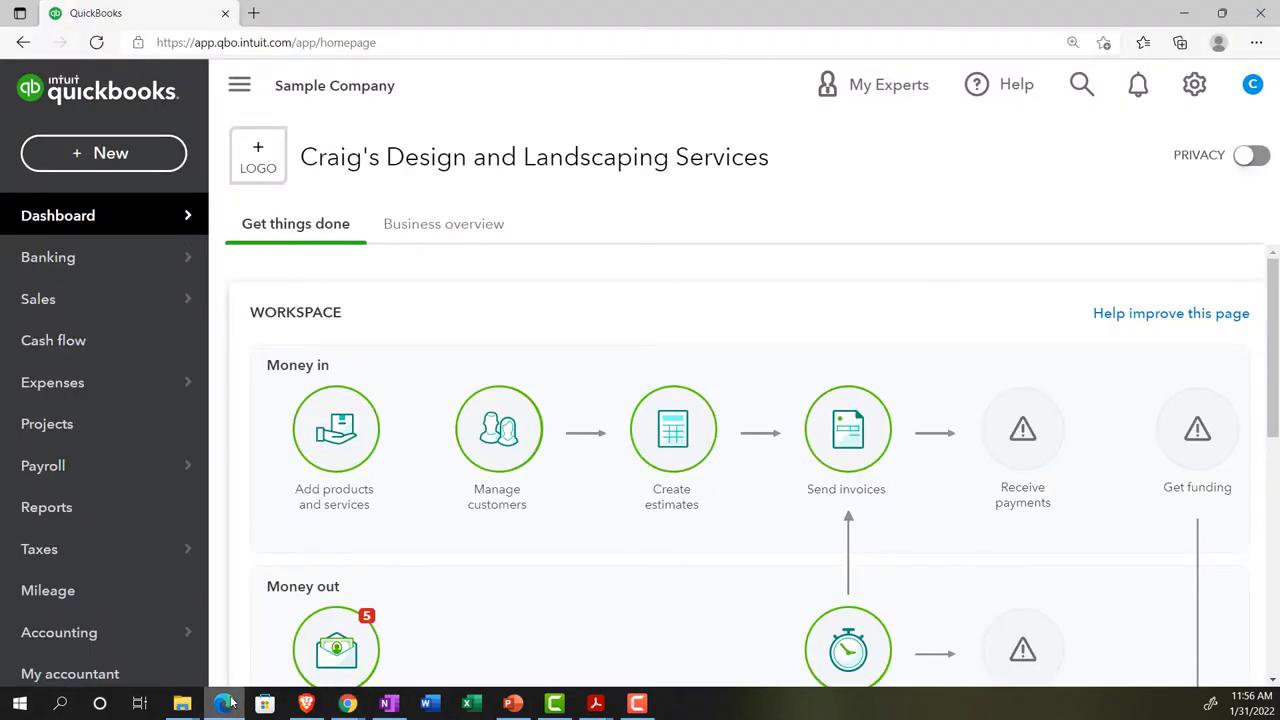
click(229, 703)
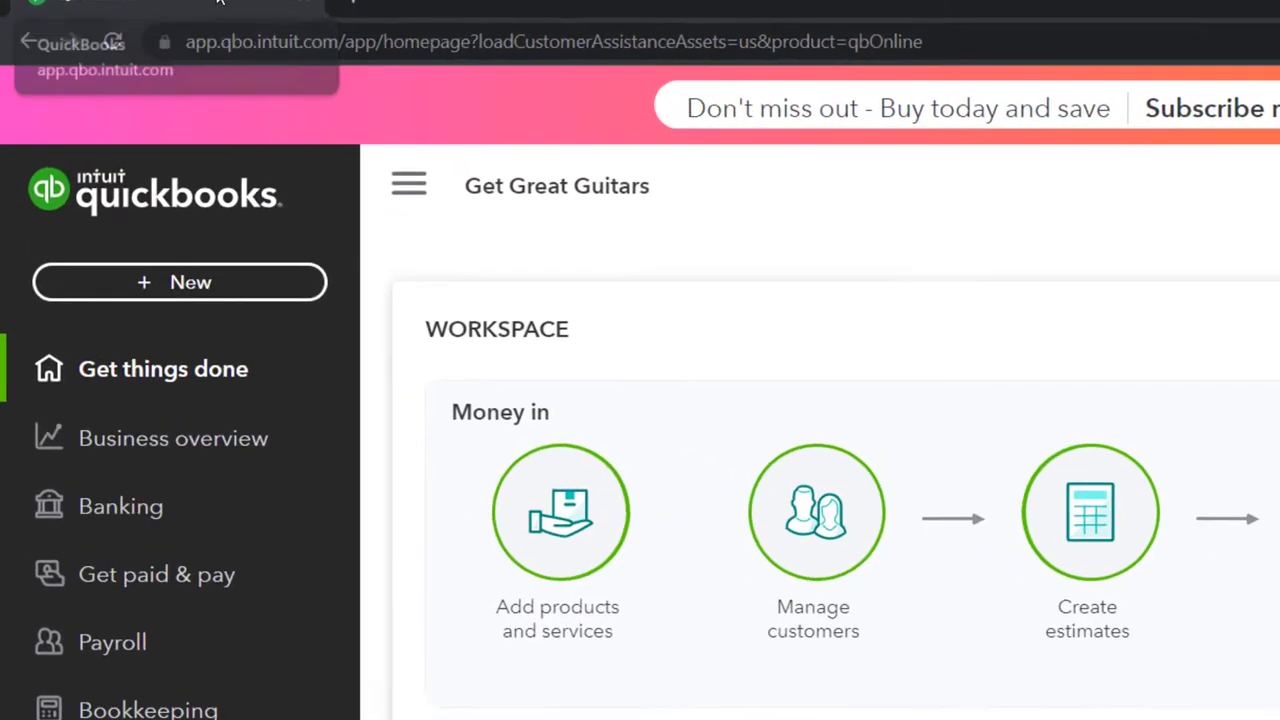
Step: Duplicate the Get Great Guitars browser tab twice so three tabs are open
right_click(151, 11)
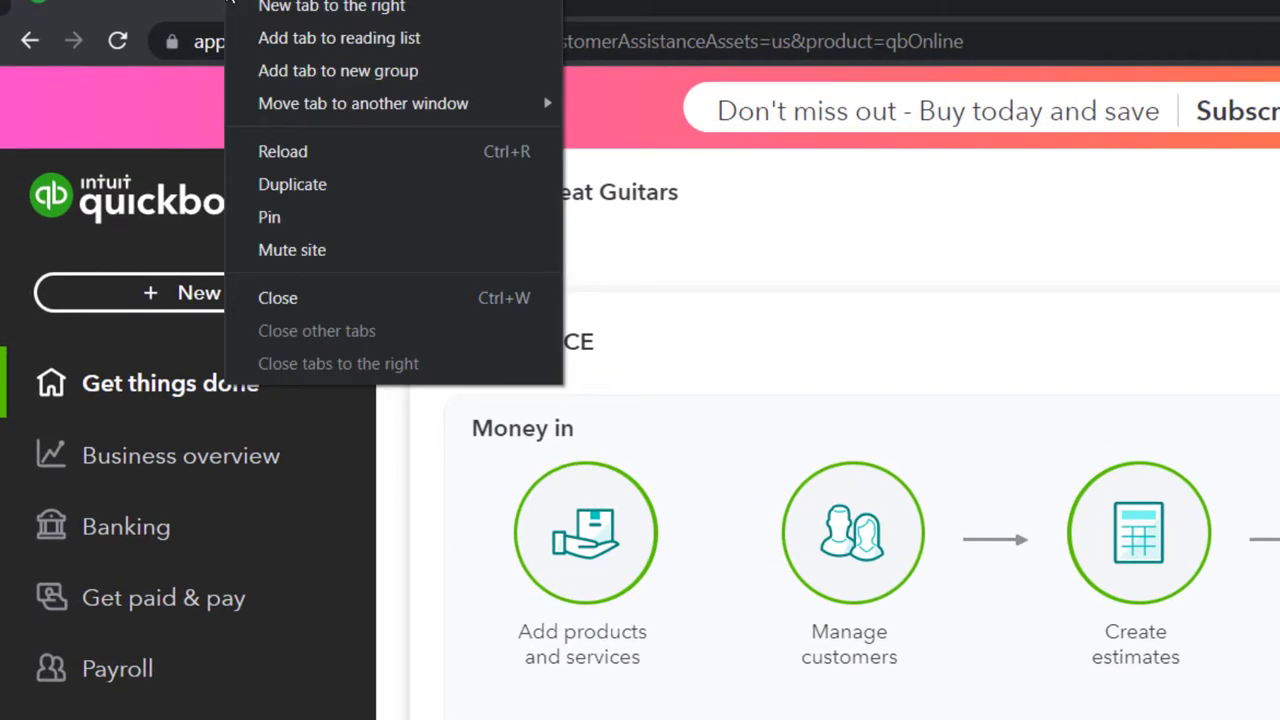
click(298, 184)
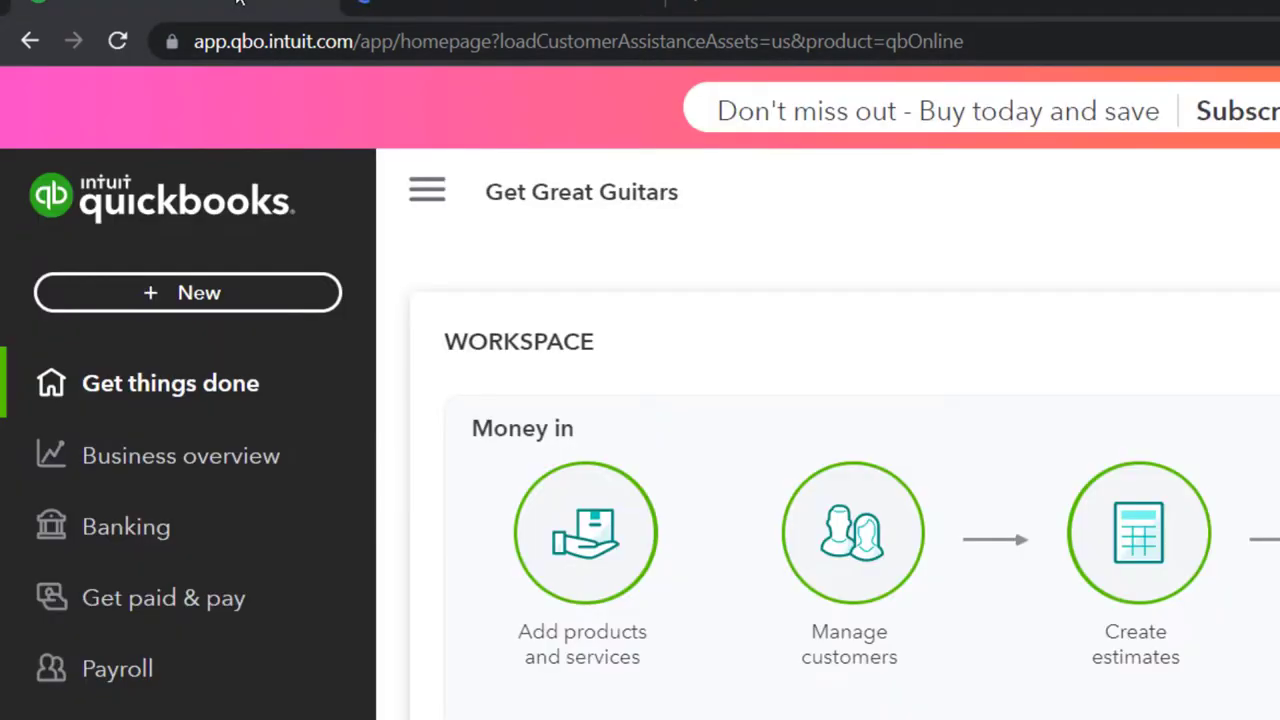
right_click(238, 2)
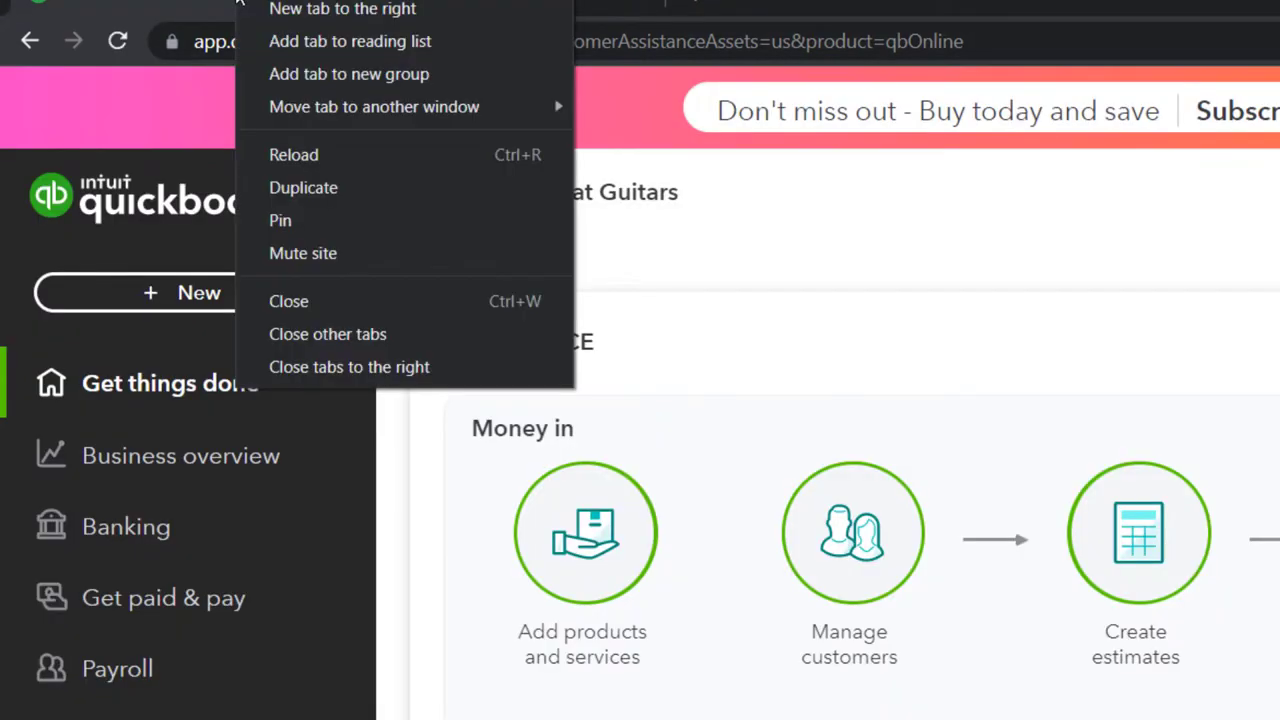
click(303, 188)
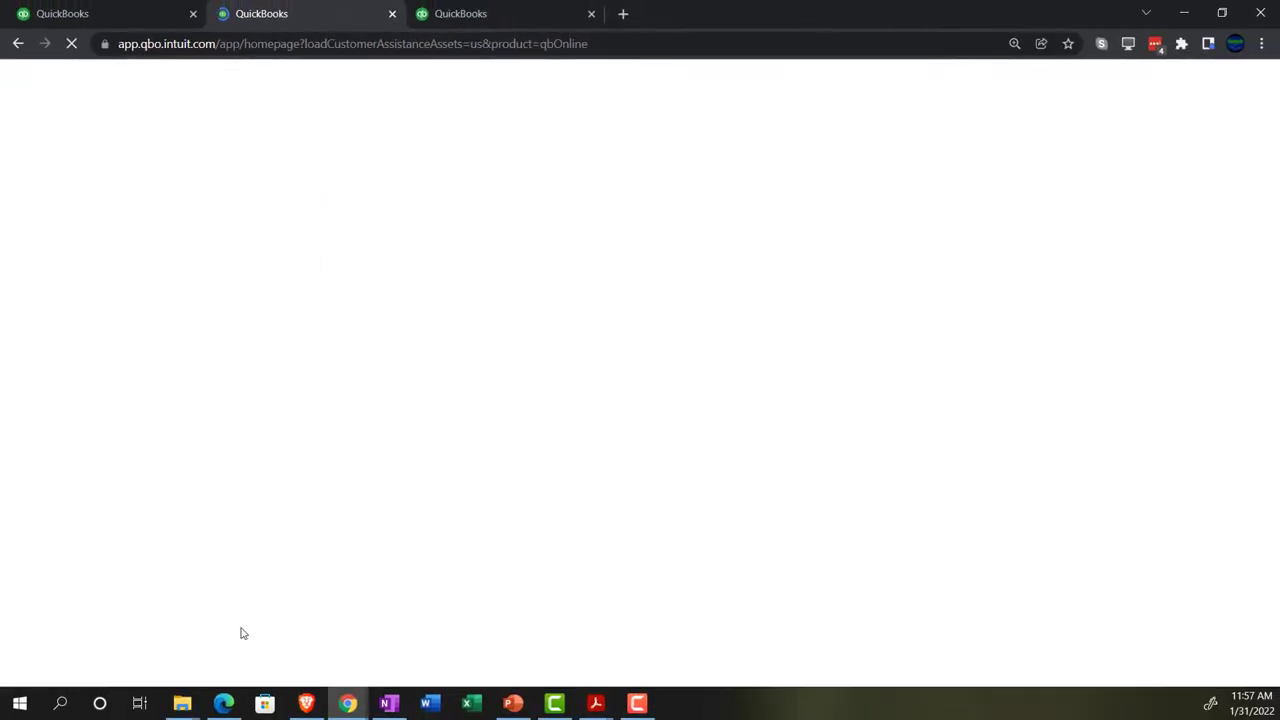
Step: Check where Reports is listed in the Edge sample company, and open the Balance Sheet report for Get Great Guitars in the middle browser tab
click(223, 703)
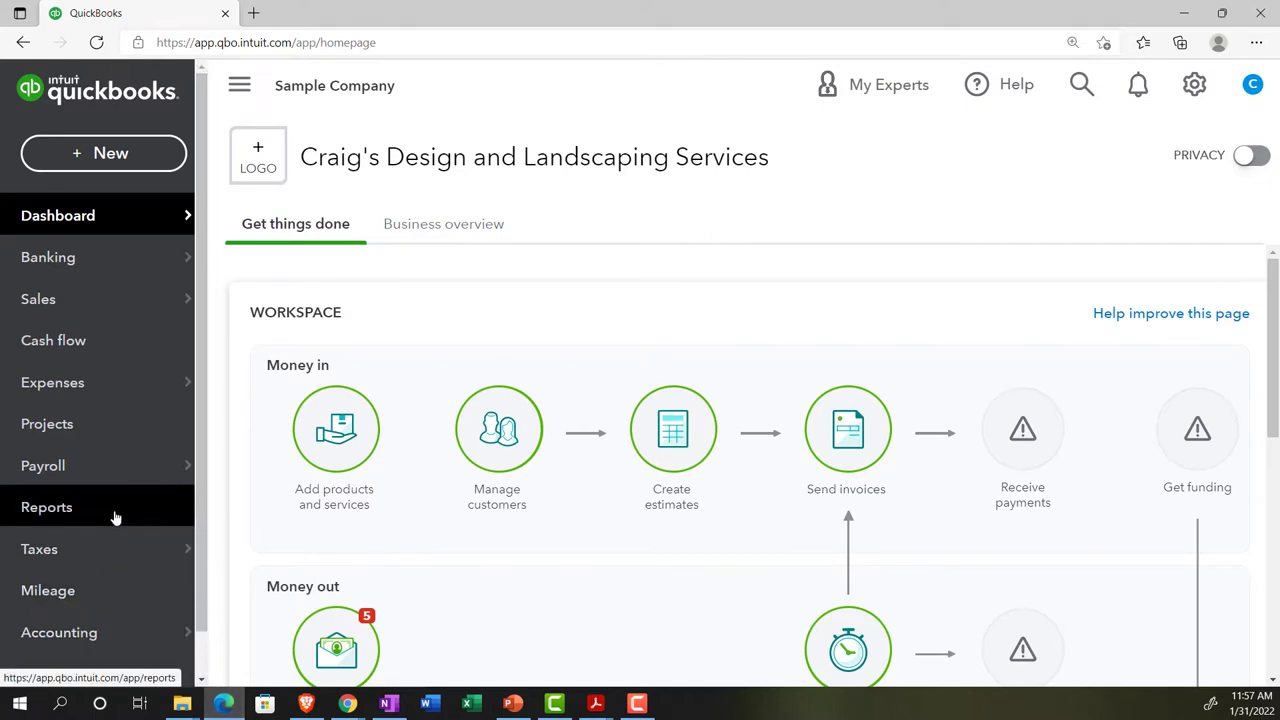
click(223, 704)
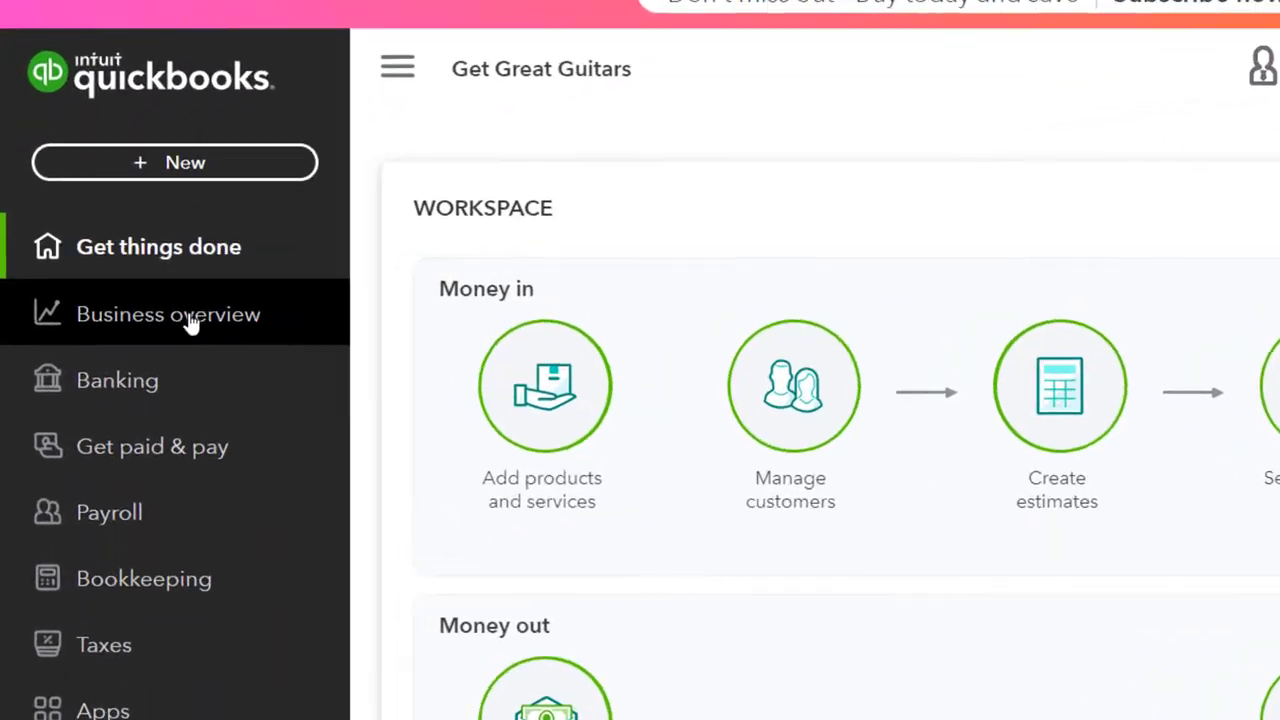
mouse_move(190, 323)
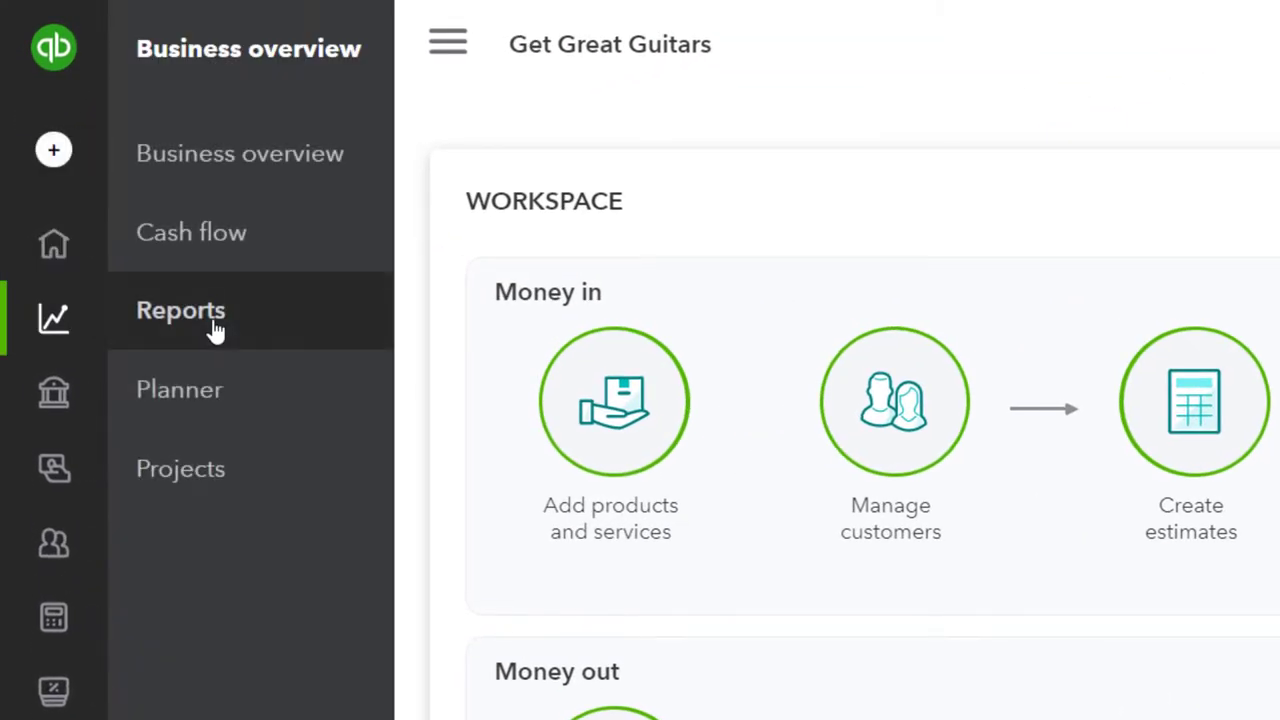
click(215, 330)
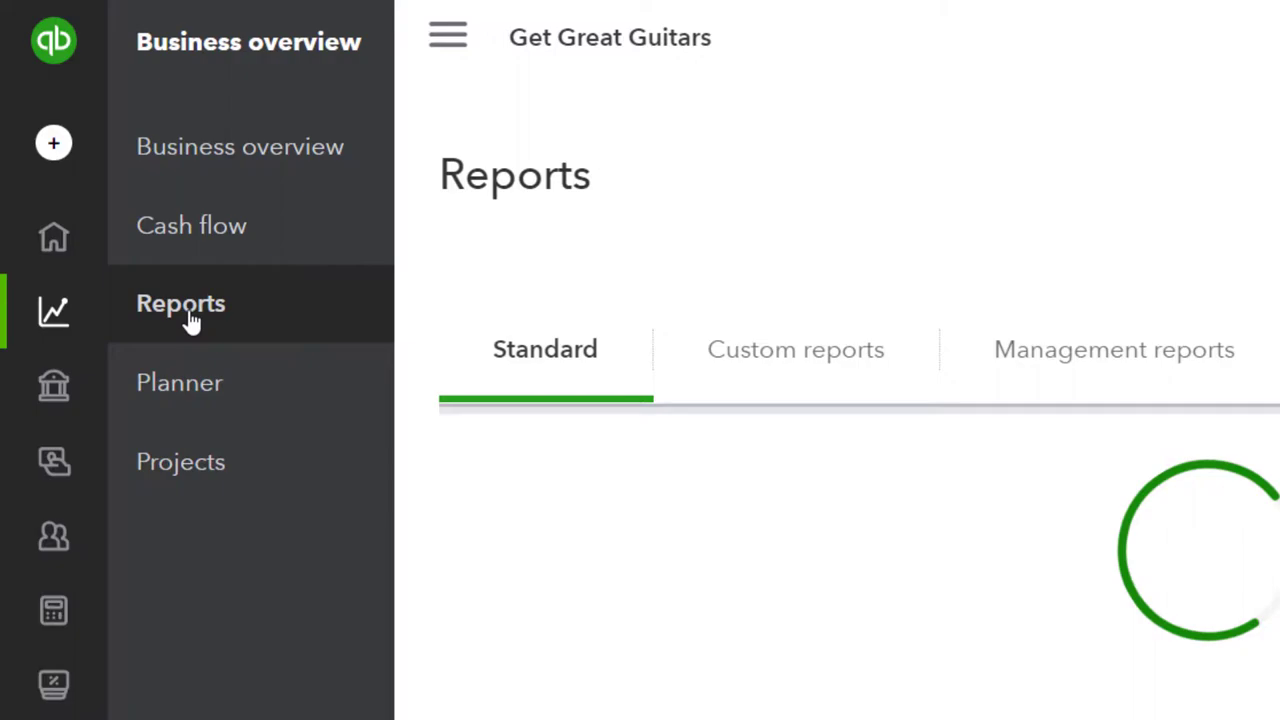
click(448, 35)
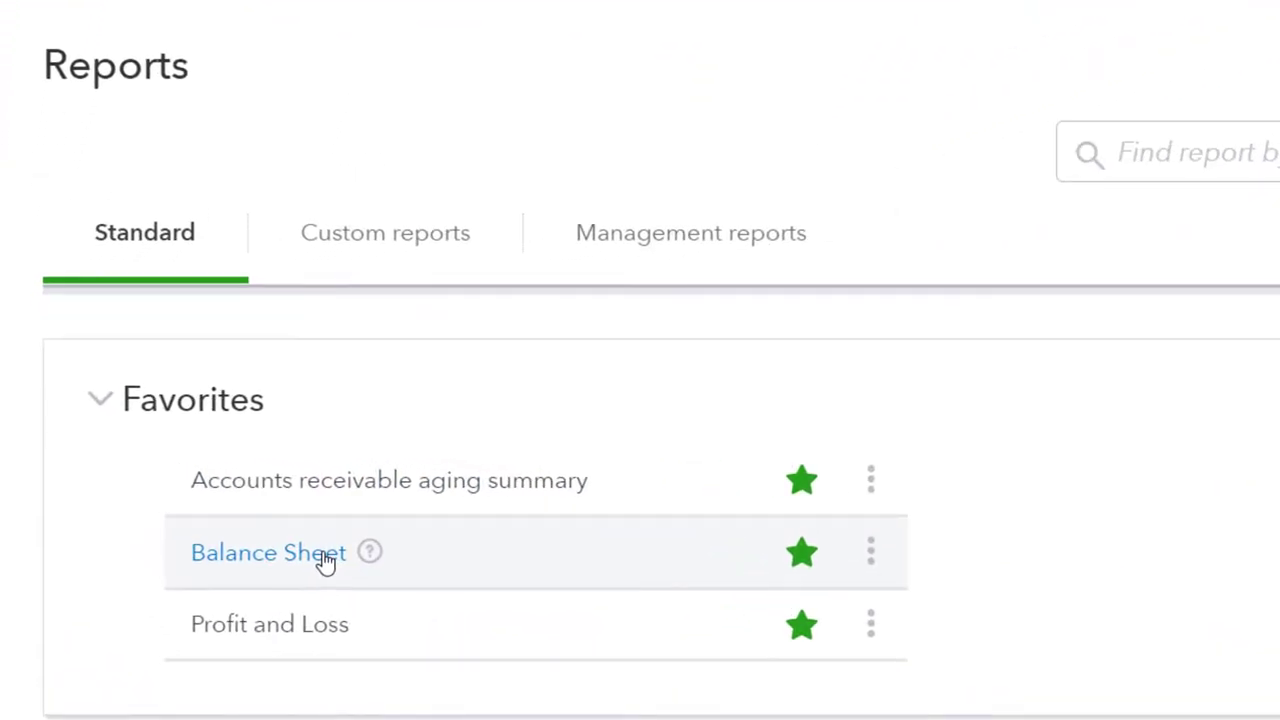
click(326, 556)
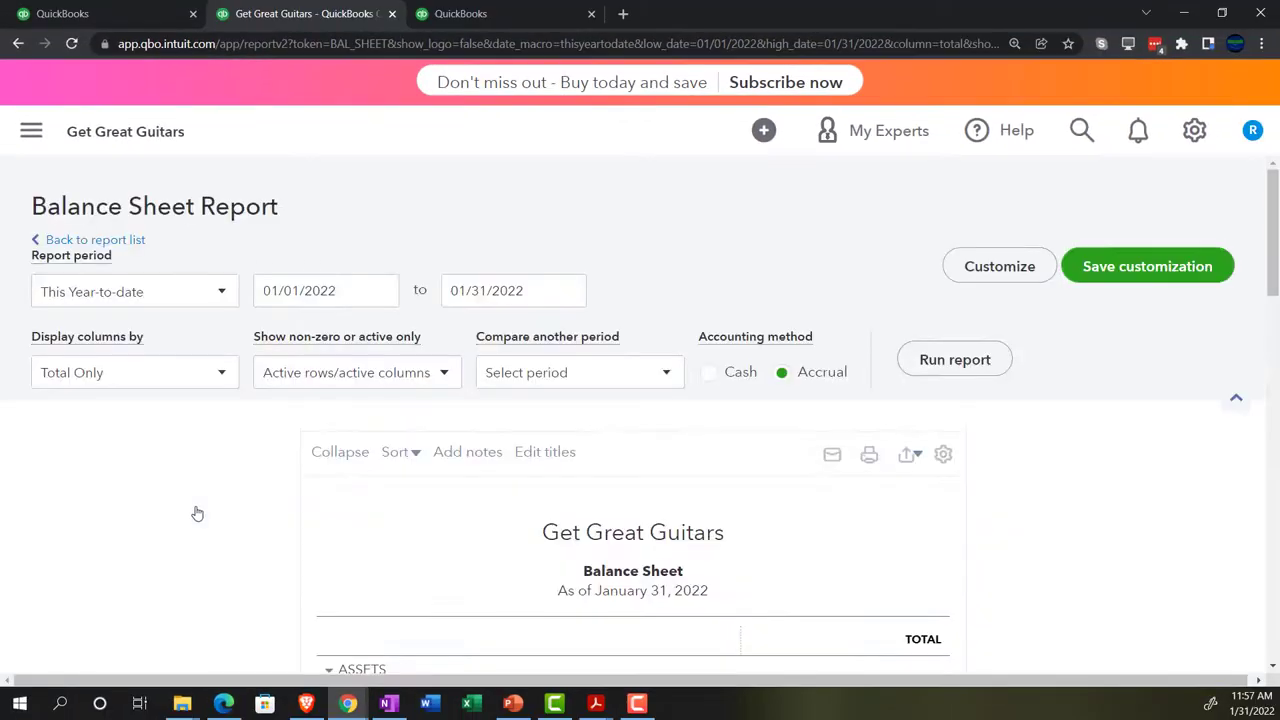
Step: Run the Balance Sheet report for the period 01/01/2022 to 01/31/2022
scroll(197, 513, down, 3)
scroll(197, 513, up, 3)
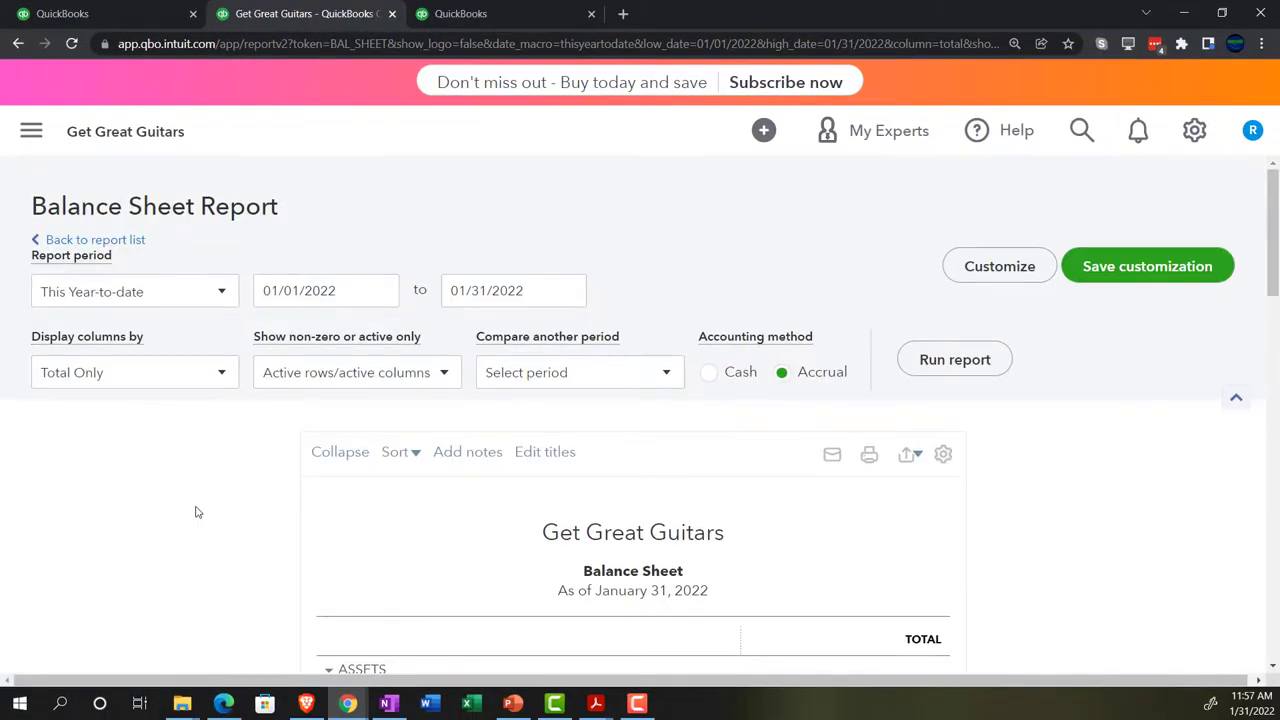
triple_click(340, 288)
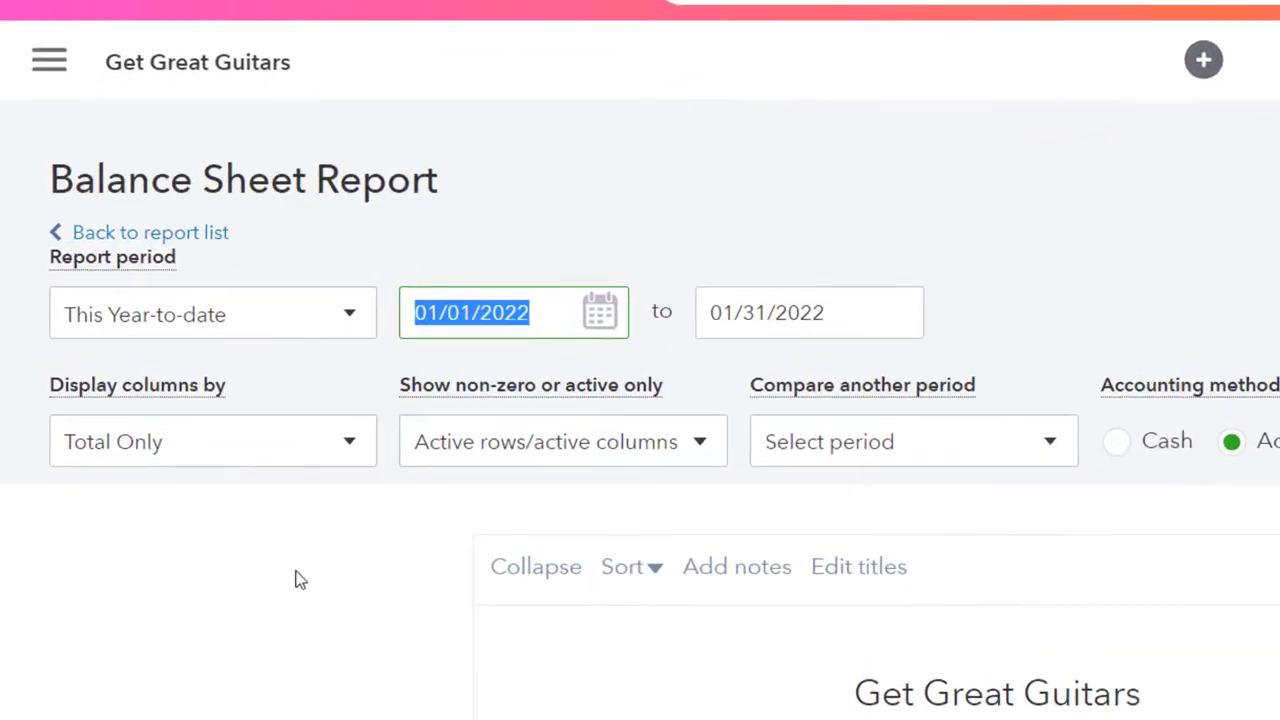
key(Tab)
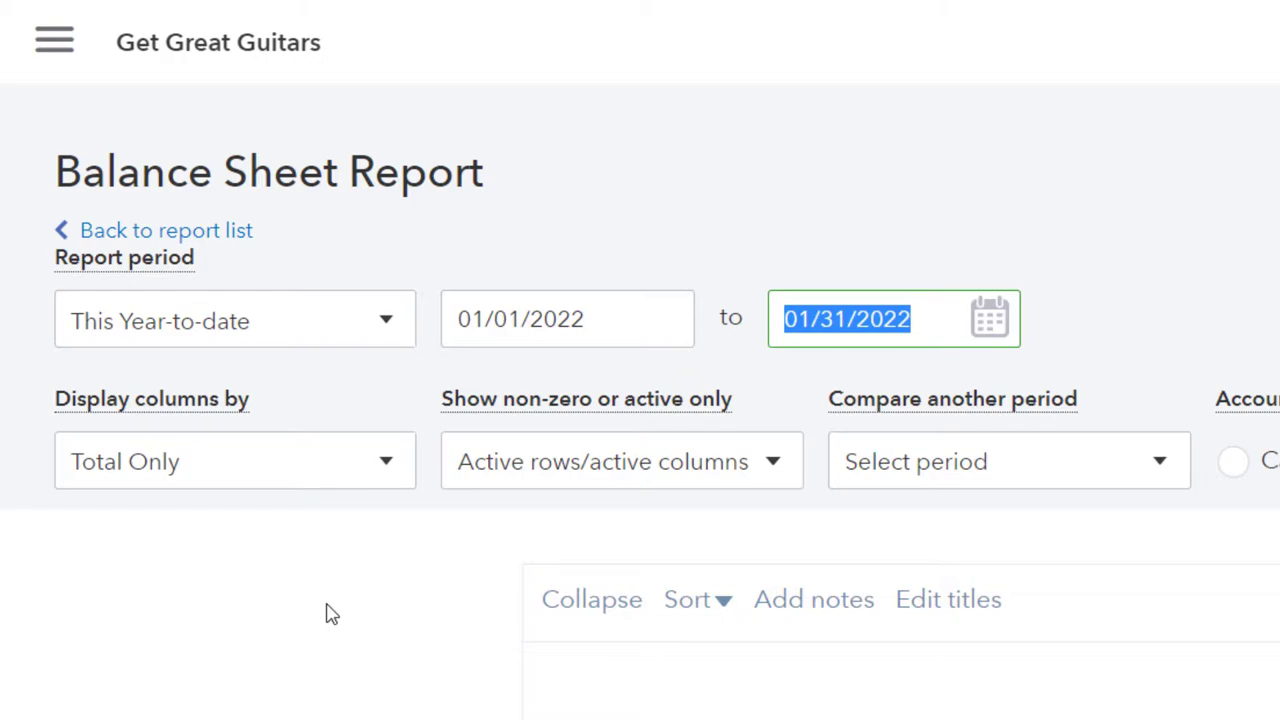
key(Tab)
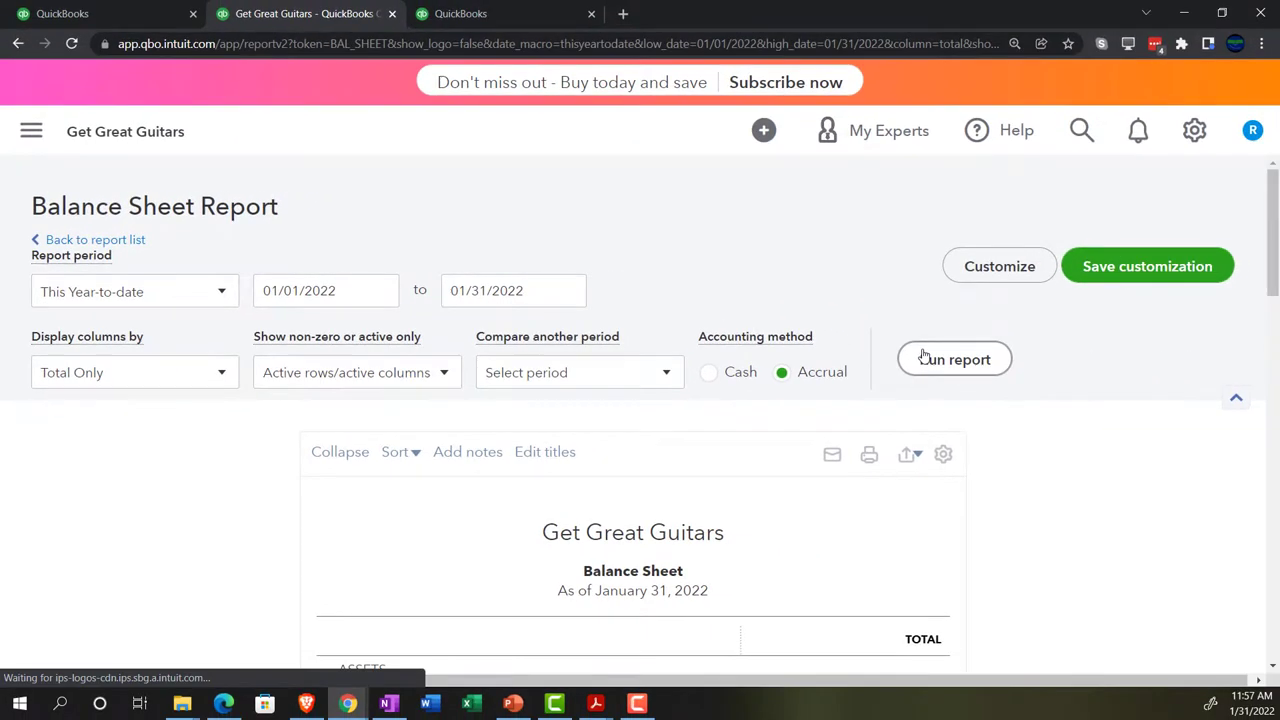
scroll(924, 358, down, 3)
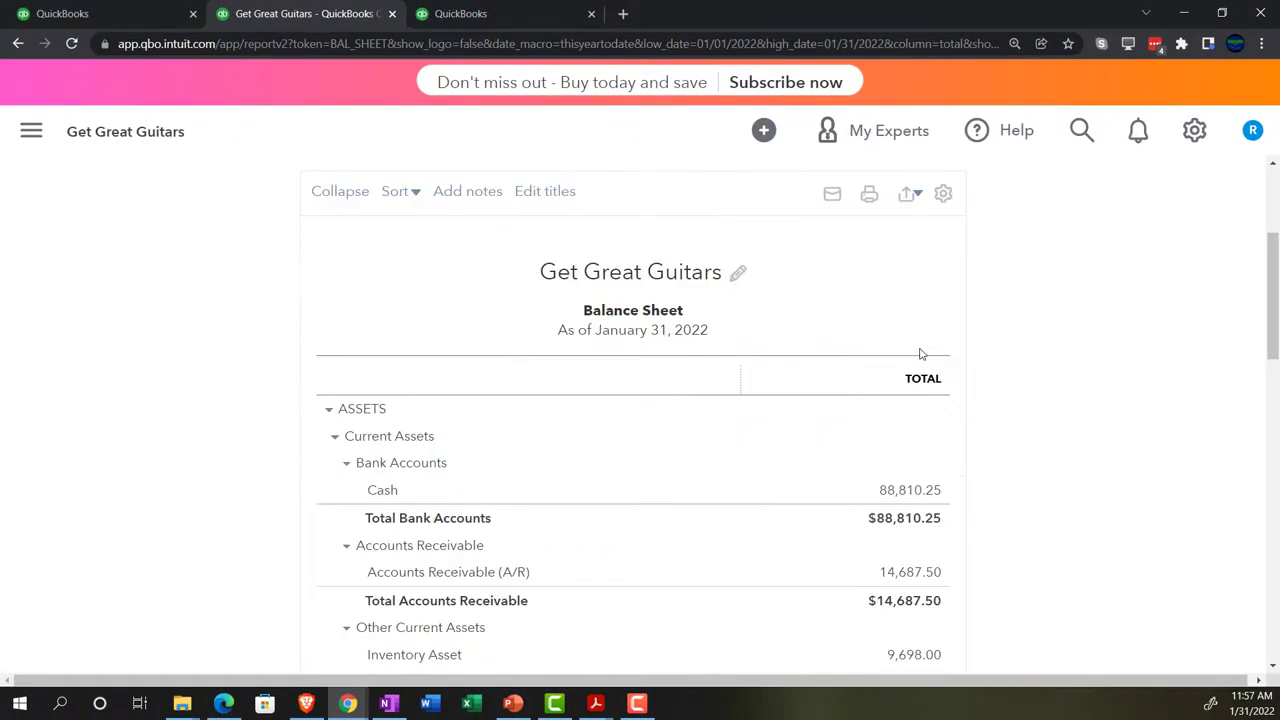
Step: Open the favorite Profit and Loss report in the third browser tab and hide the navigation pane
click(514, 18)
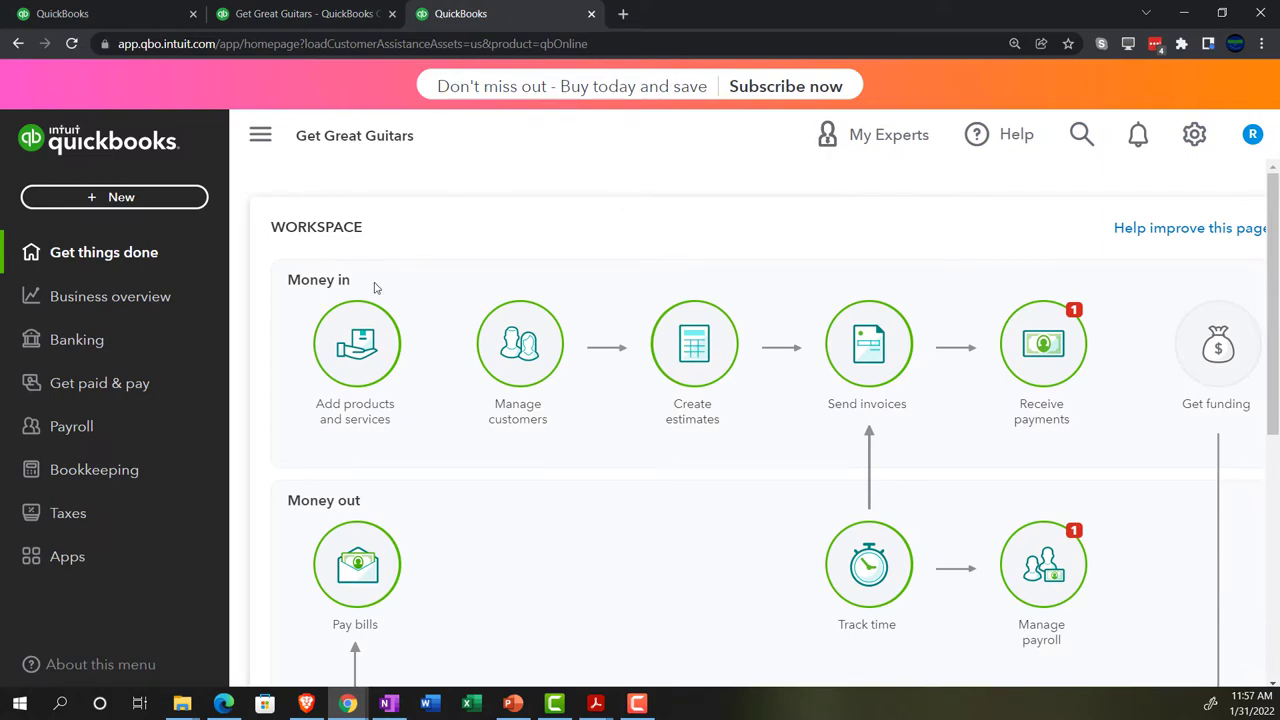
click(100, 305)
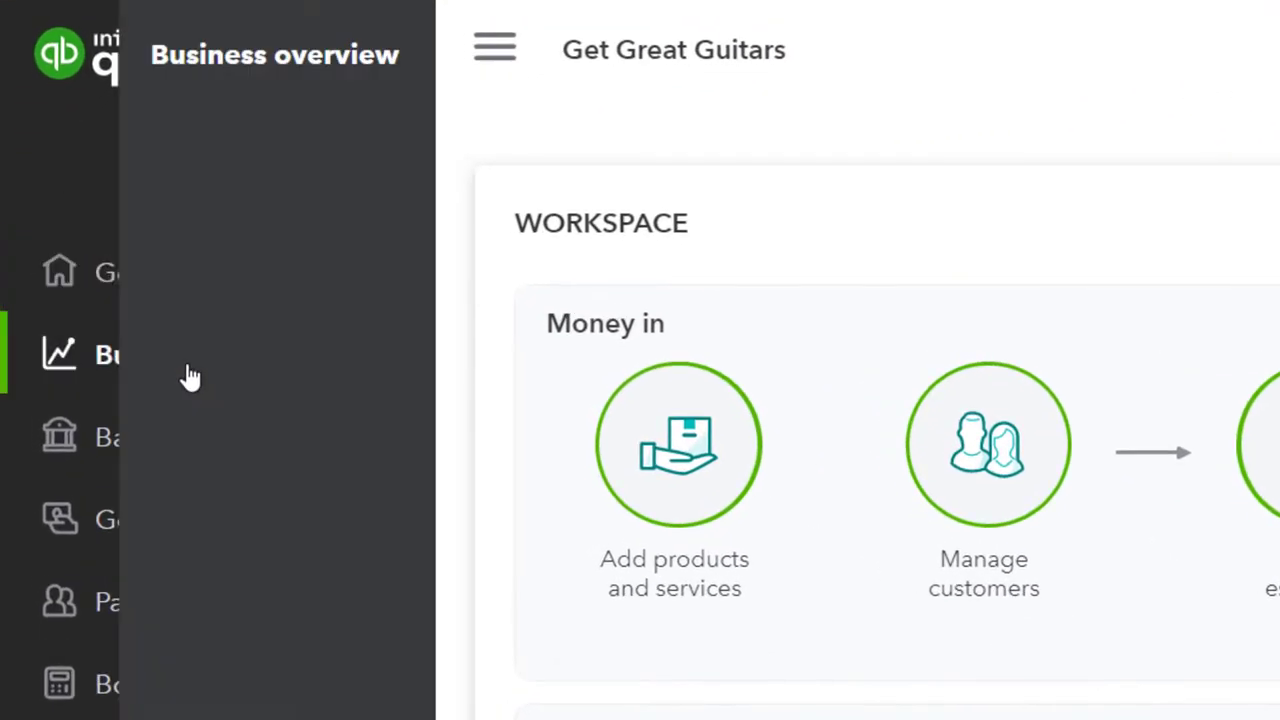
click(188, 366)
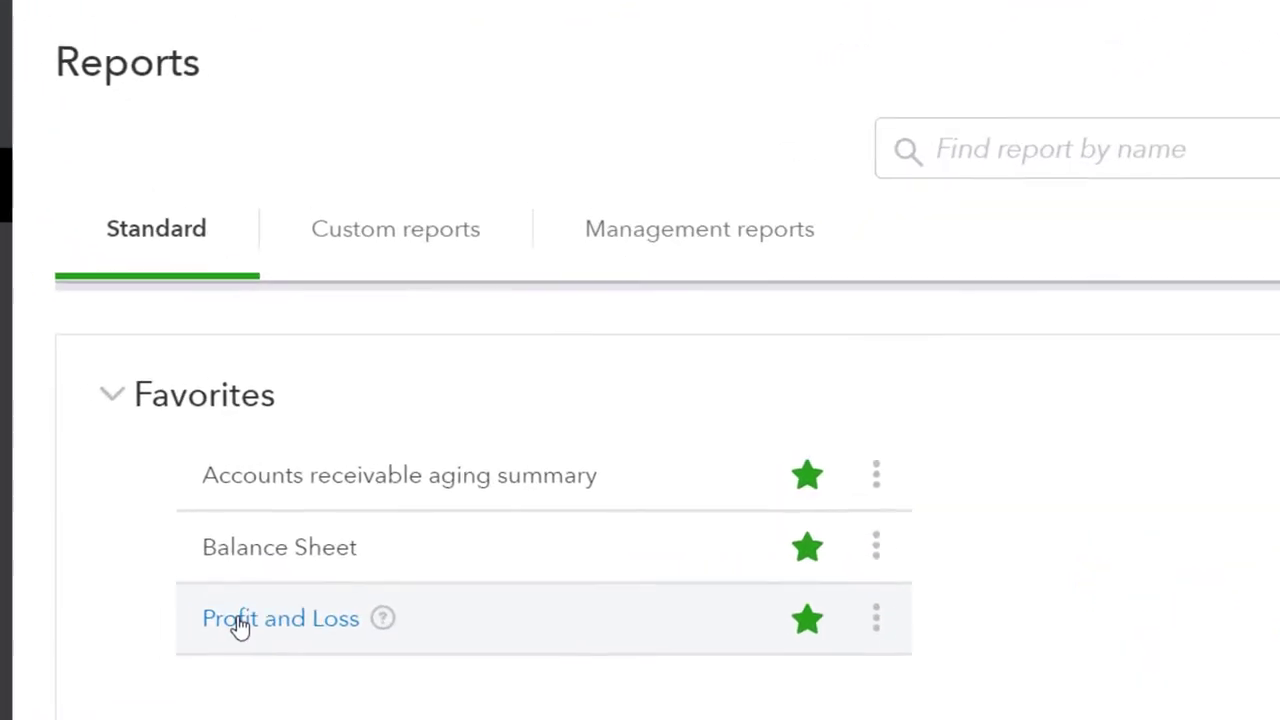
click(240, 620)
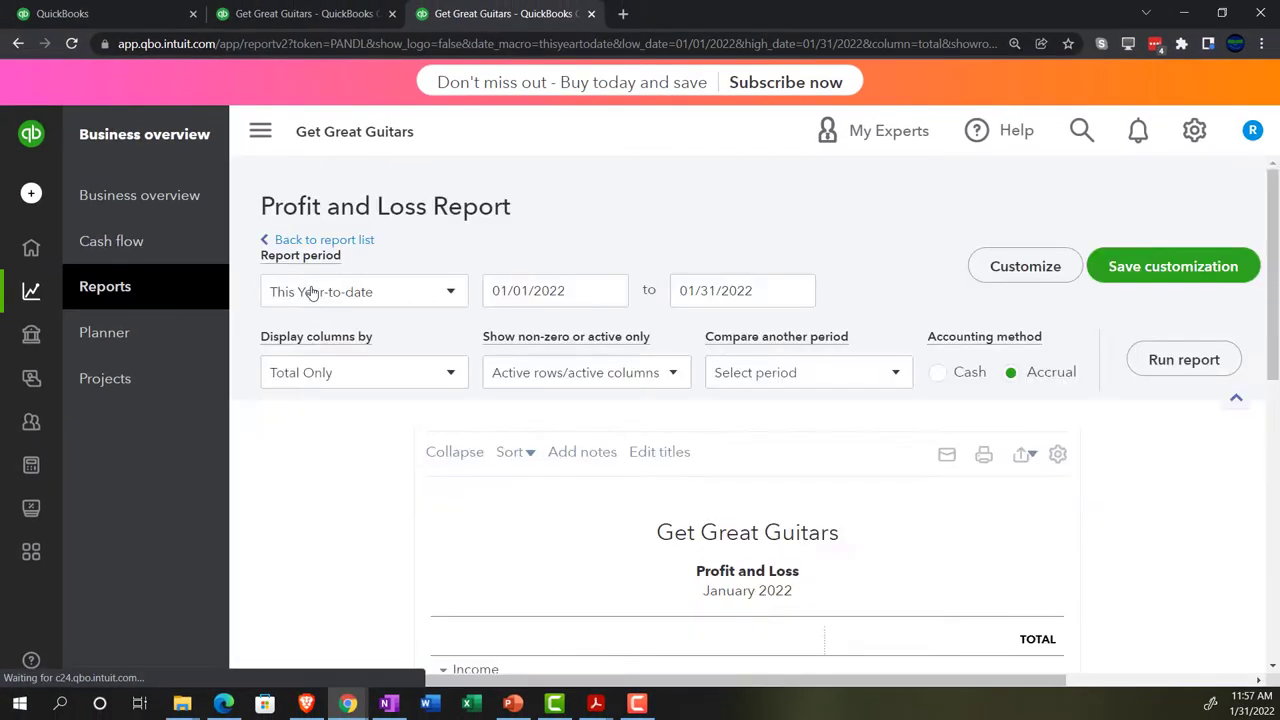
scroll(271, 151, down, 3)
click(268, 148)
scroll(262, 372, up, 3)
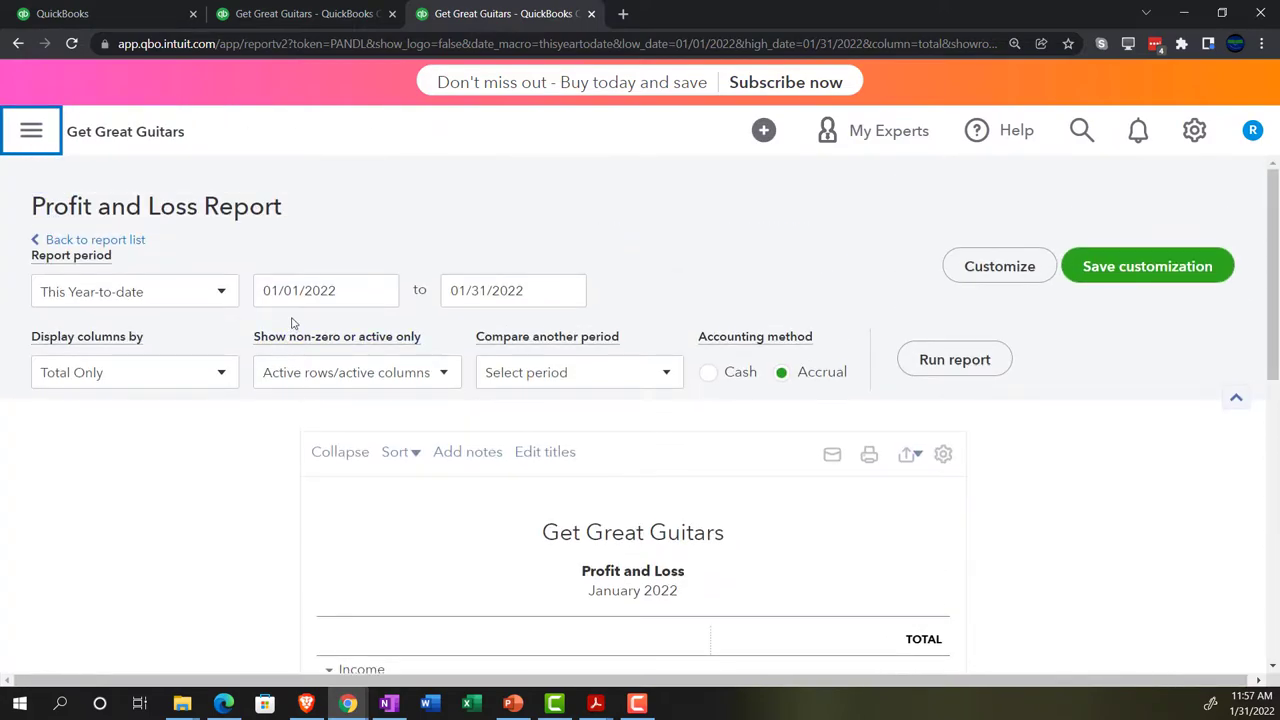
key(ctrl+plus)
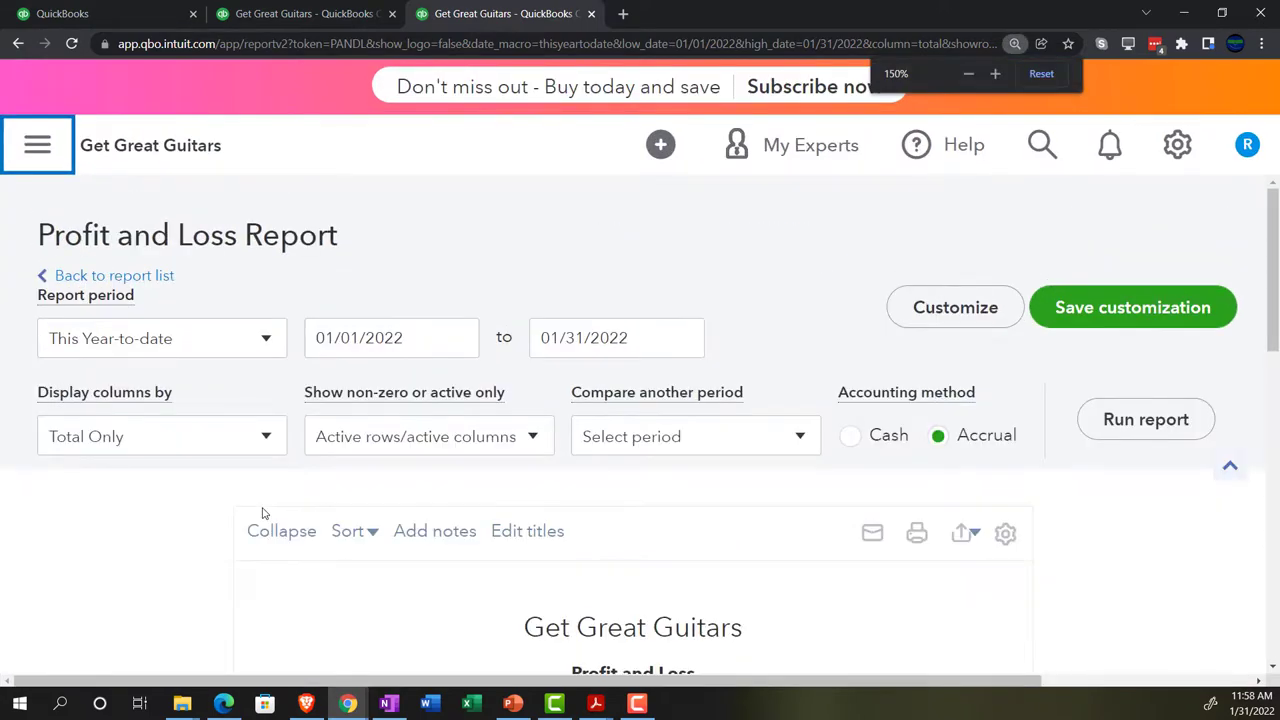
Step: Open the transaction detail behind the Balance Sheet's Cash amount and examine the January 2022 deposits, checks and expenses
click(330, 22)
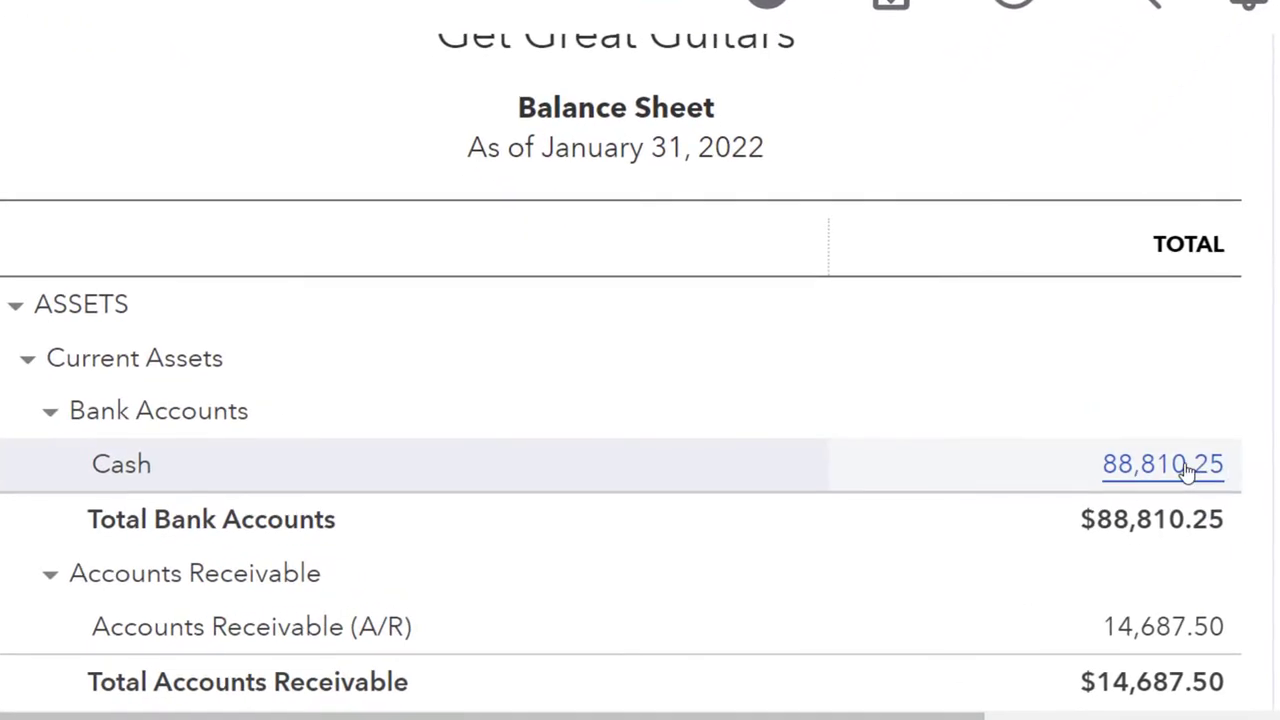
click(1185, 469)
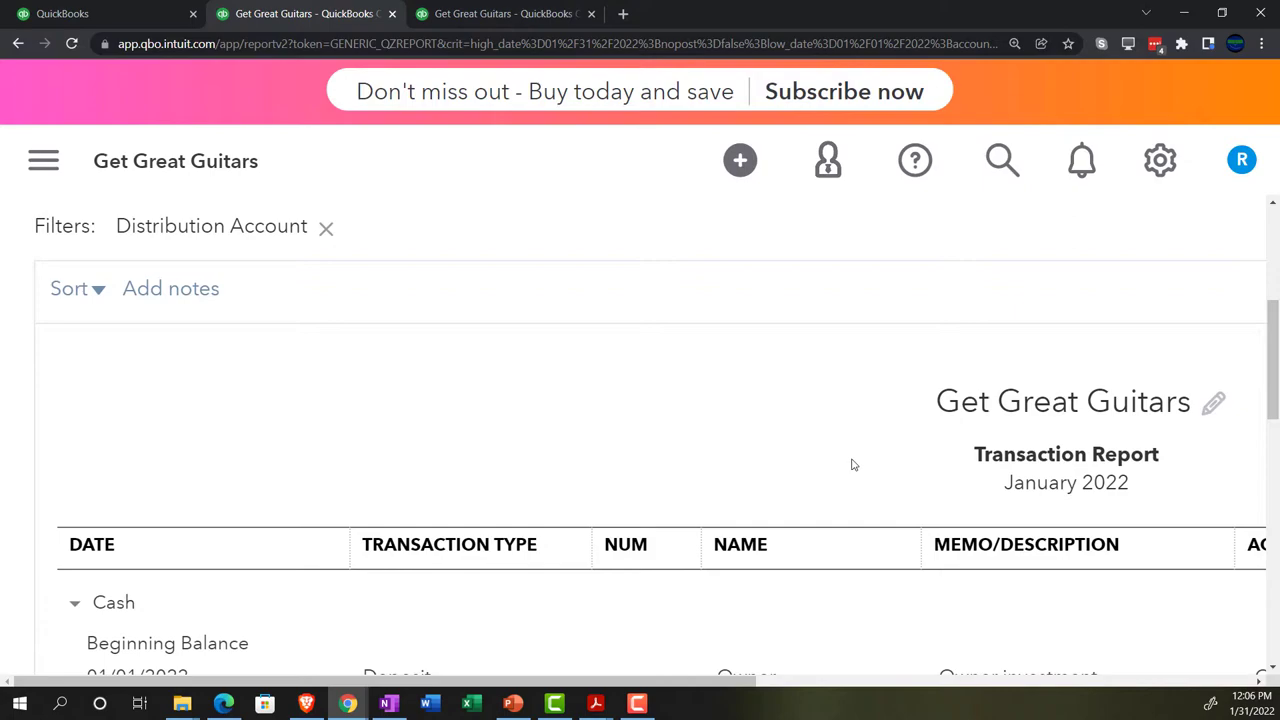
key(ctrl+minus)
key(ctrl+minus)
key(ctrl+minus)
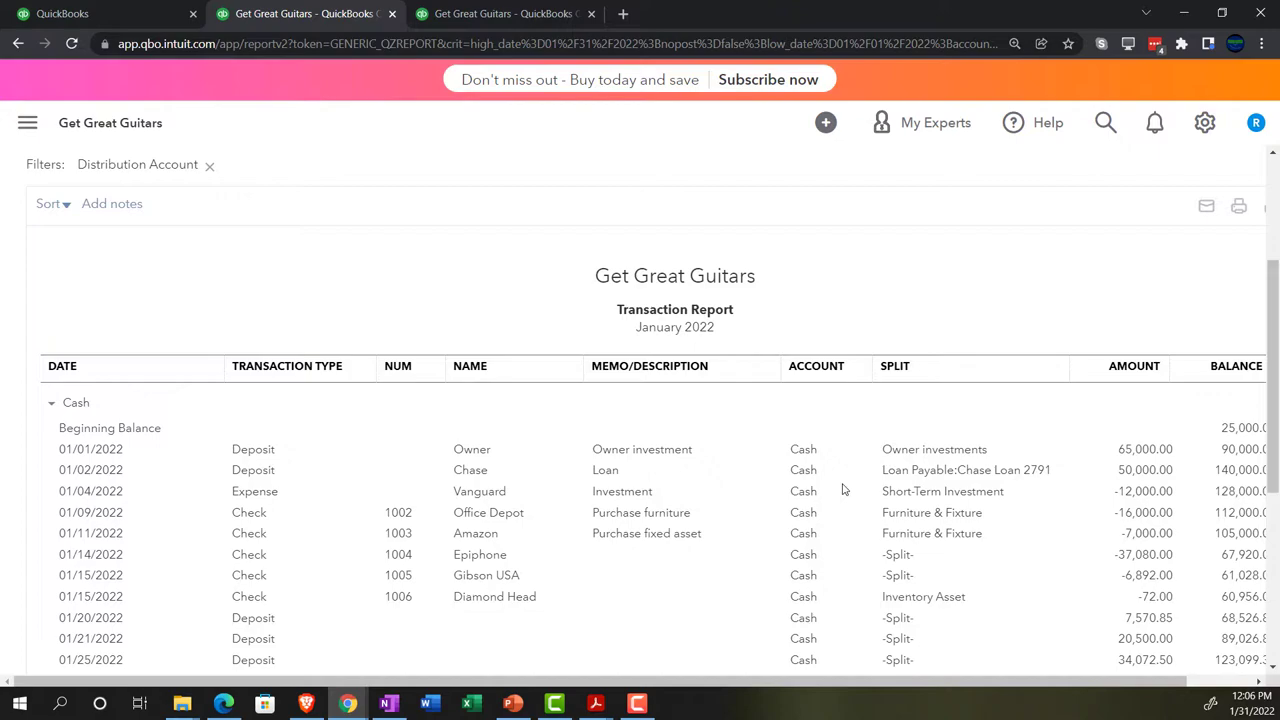
scroll(842, 489, down, 1)
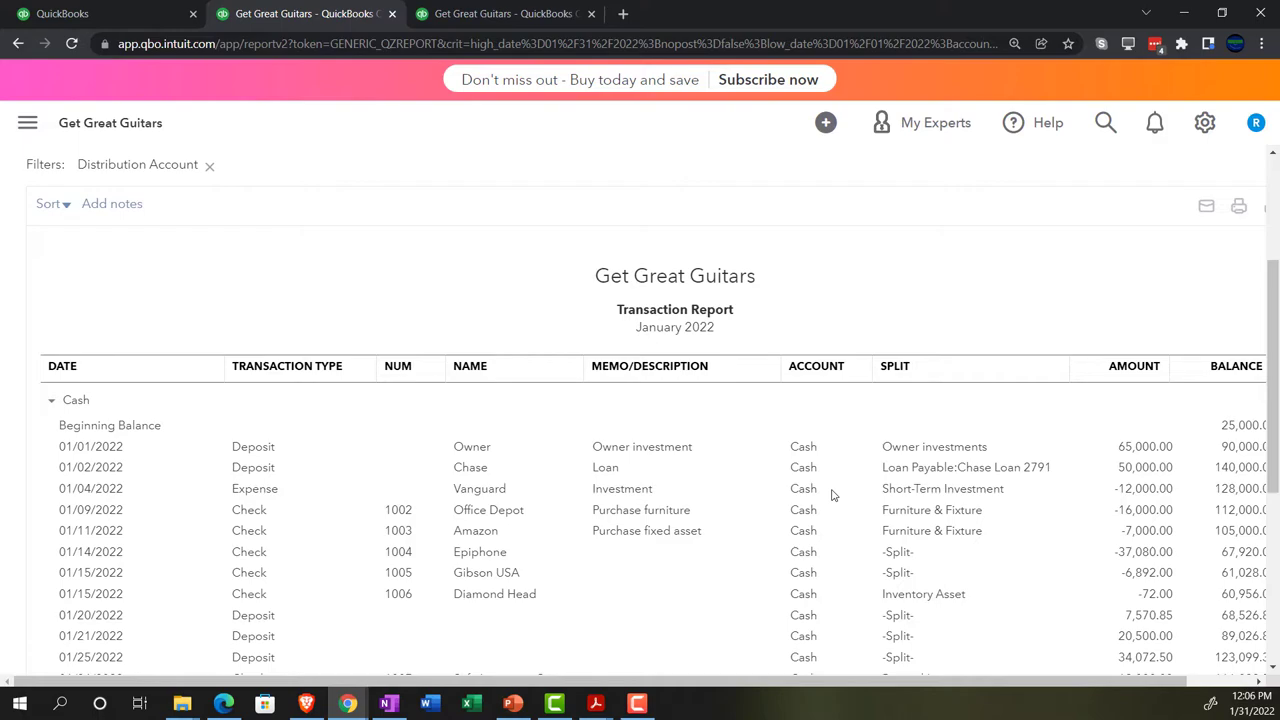
key(ctrl+minus)
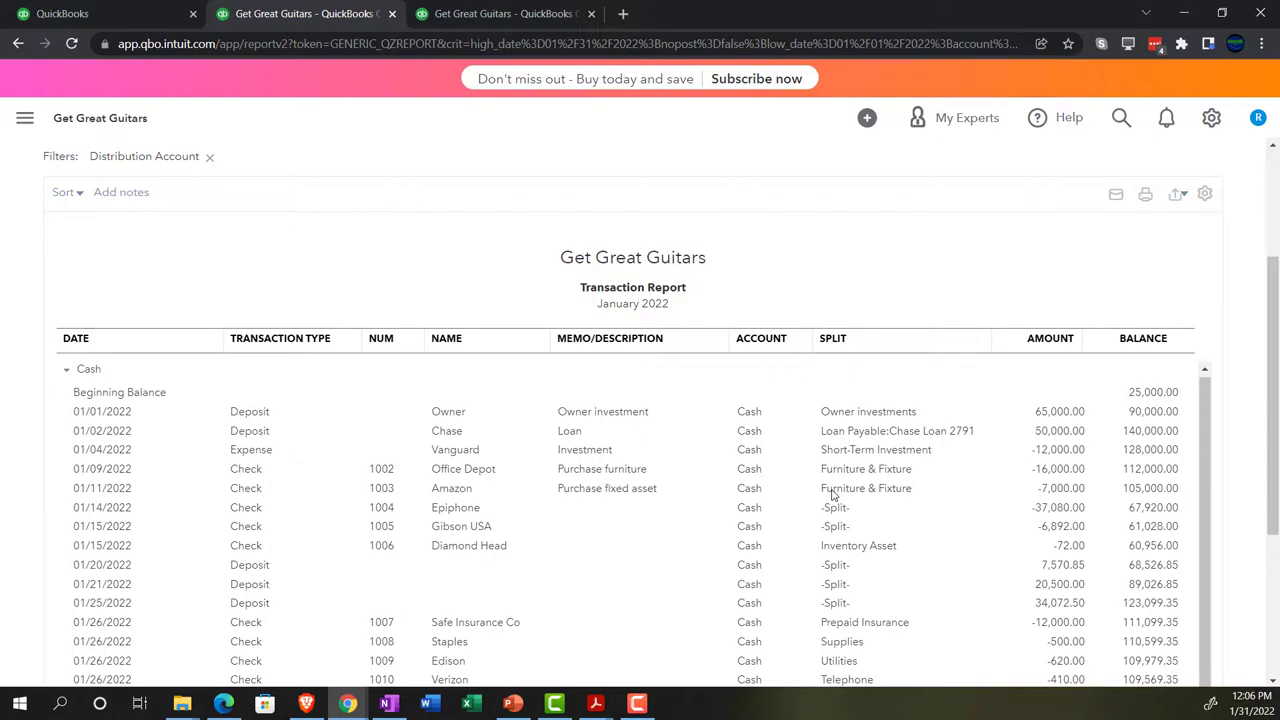
scroll(833, 494, down, 1)
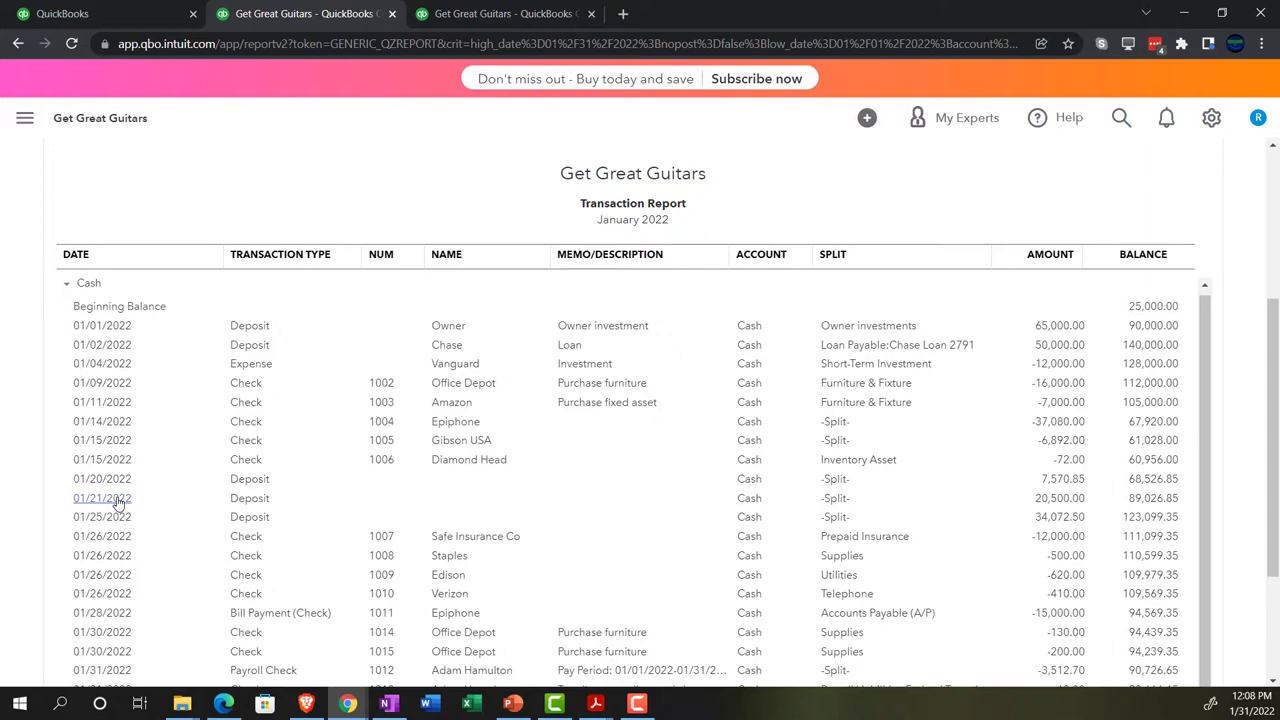
Step: Return from the Cash transaction report to the Balance Sheet summary
scroll(27, 502, up, 5)
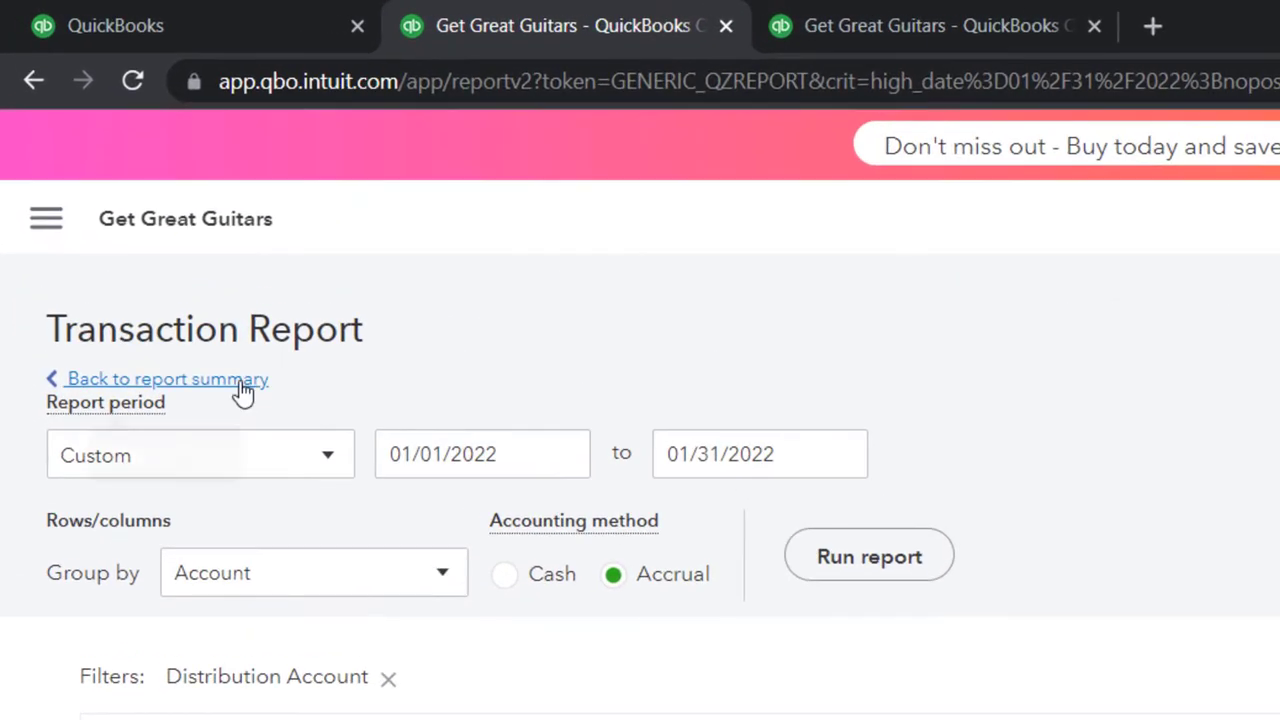
click(132, 209)
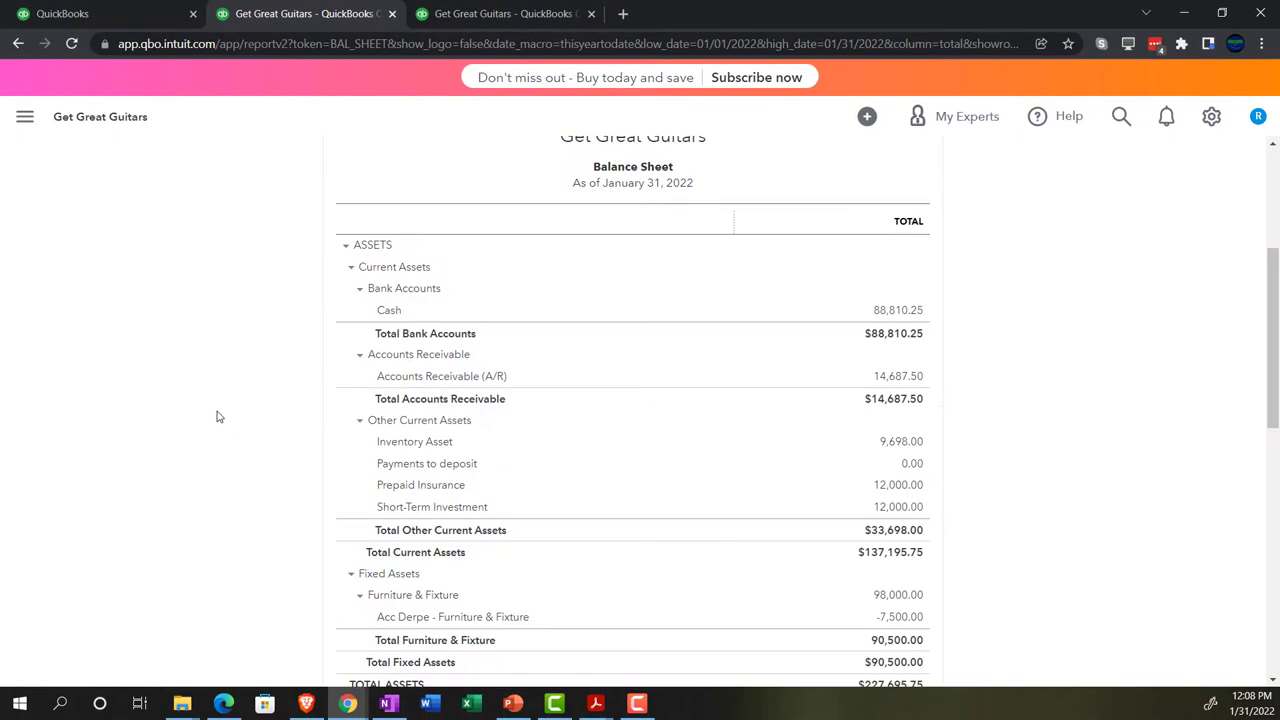
key(ctrl+plus)
key(ctrl+plus)
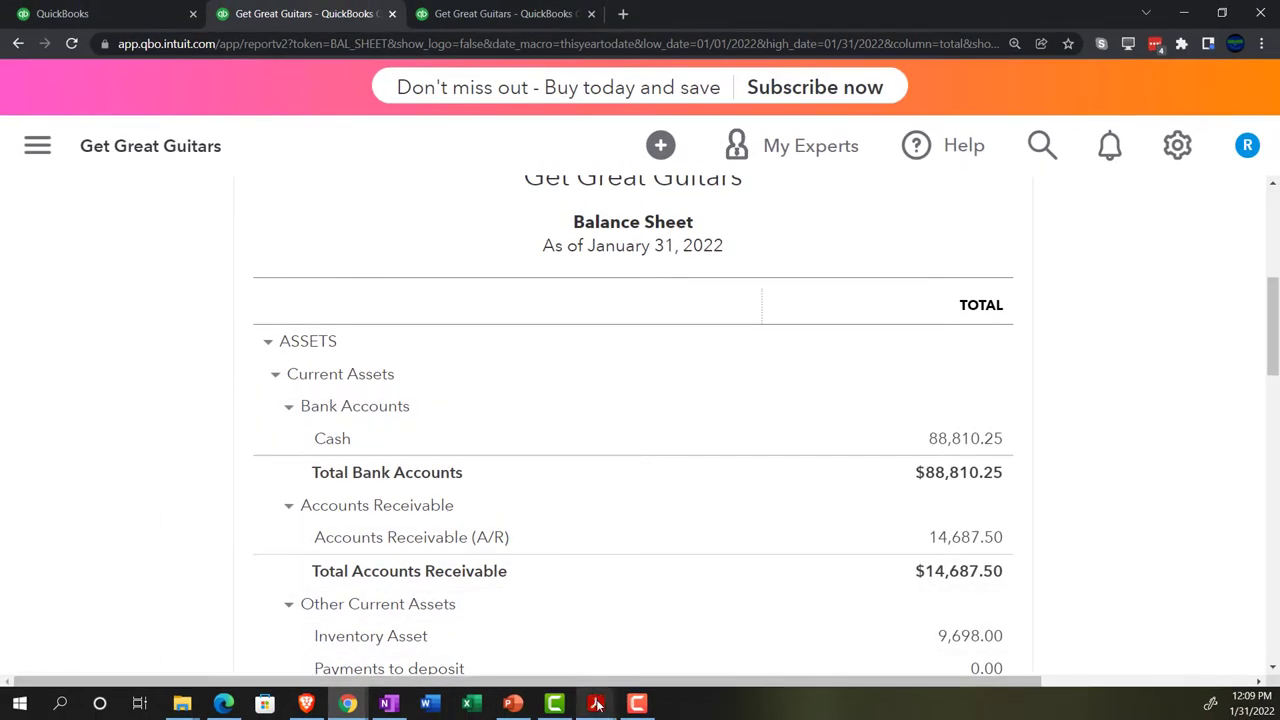
Step: Switch to Acrobat Reader, examine the uncleared items and register balance in Bank Re Summary 01.31.22.pdf, and return to the QuickBooks Balance Sheet
mouse_move(597, 706)
click(592, 628)
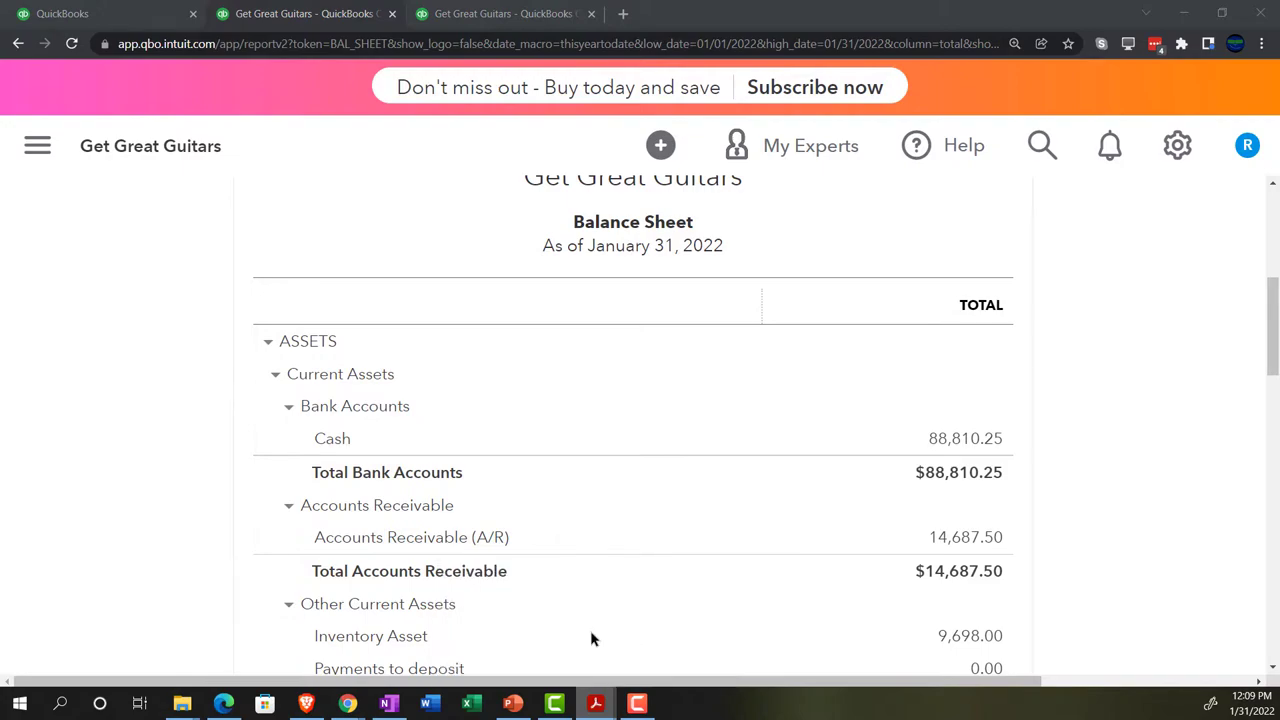
scroll(568, 500, down, 1)
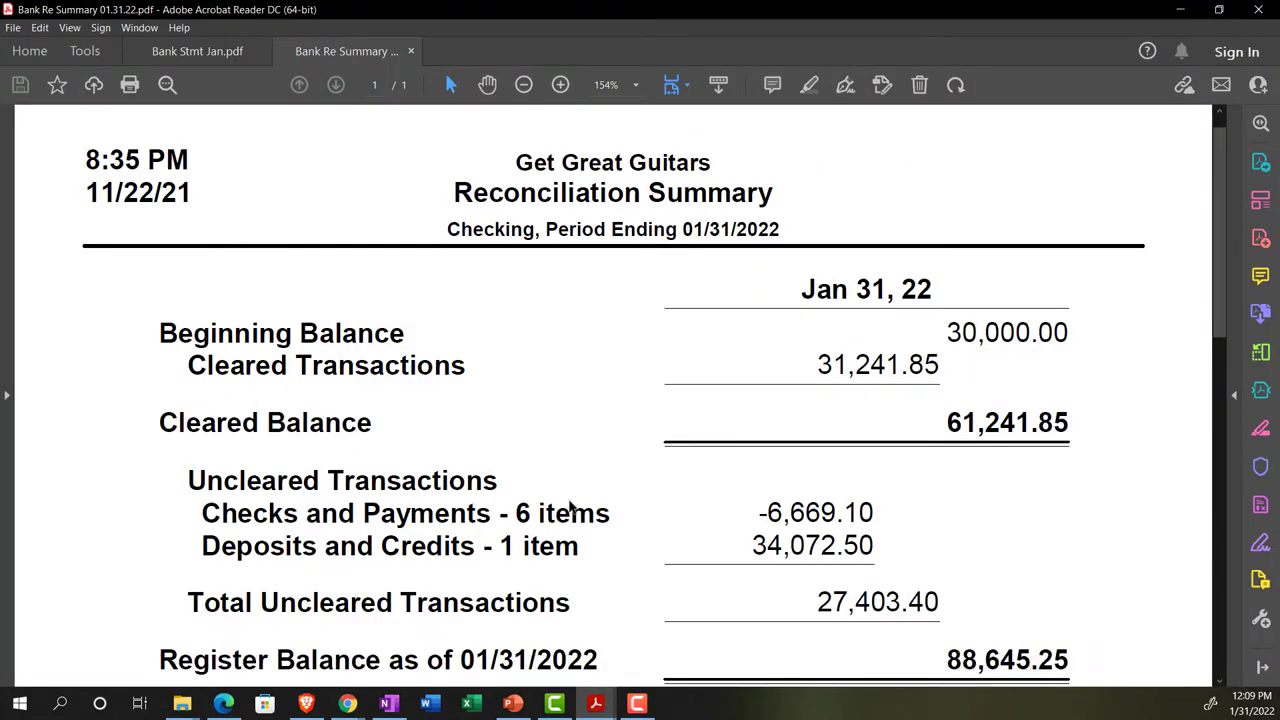
scroll(570, 505, down, 1)
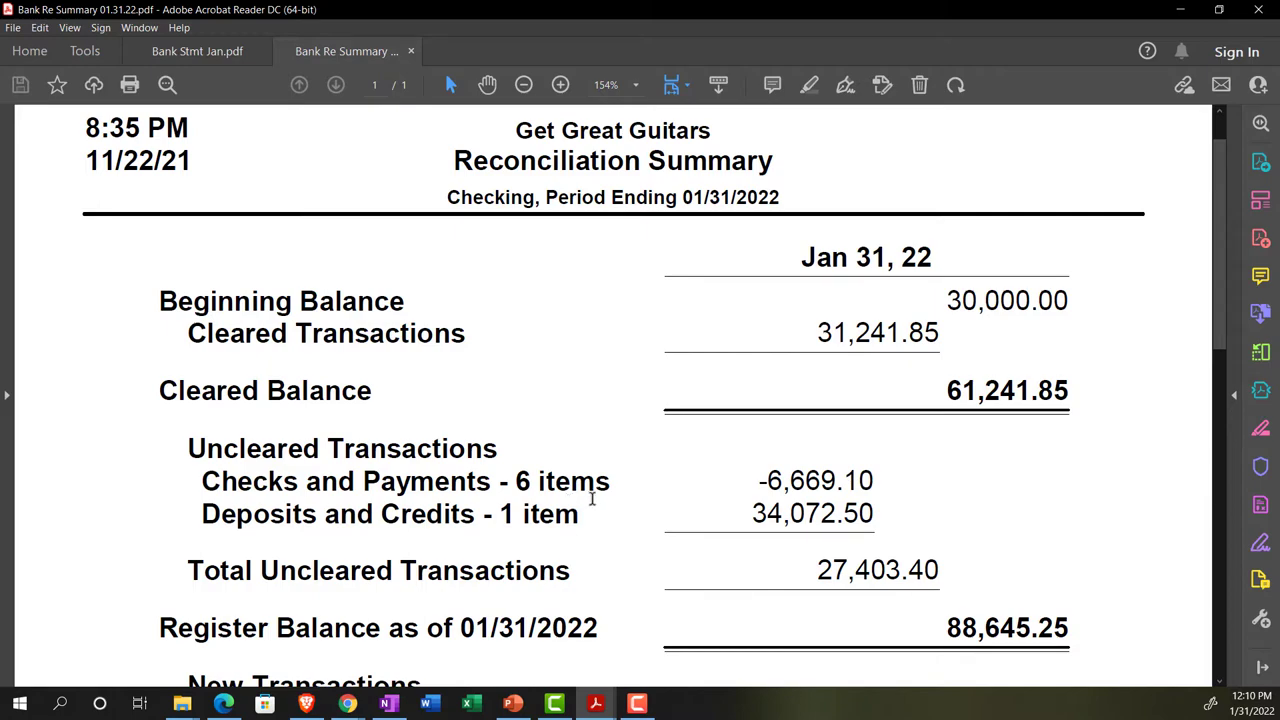
key(alt+Tab)
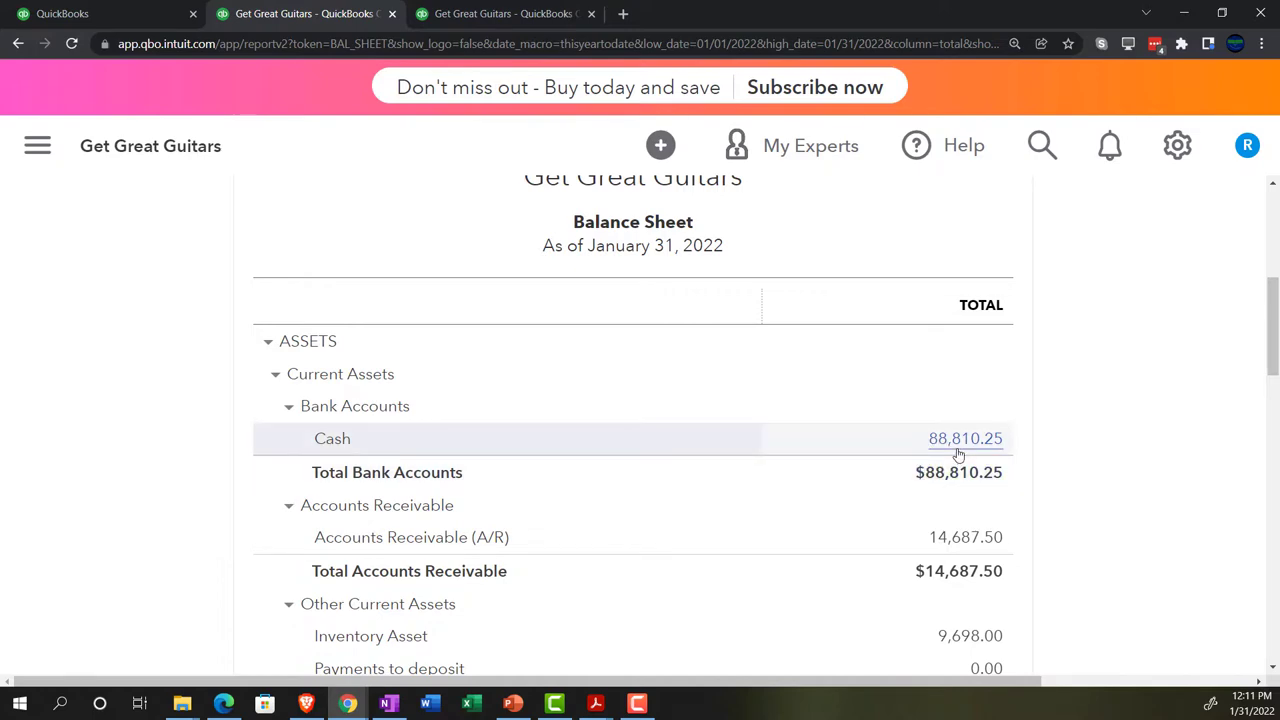
Step: Switch to Bank Stmt Jan.pdf in Acrobat Reader, review its balances and deposits, and return to the QuickBooks Balance Sheet
mouse_move(600, 708)
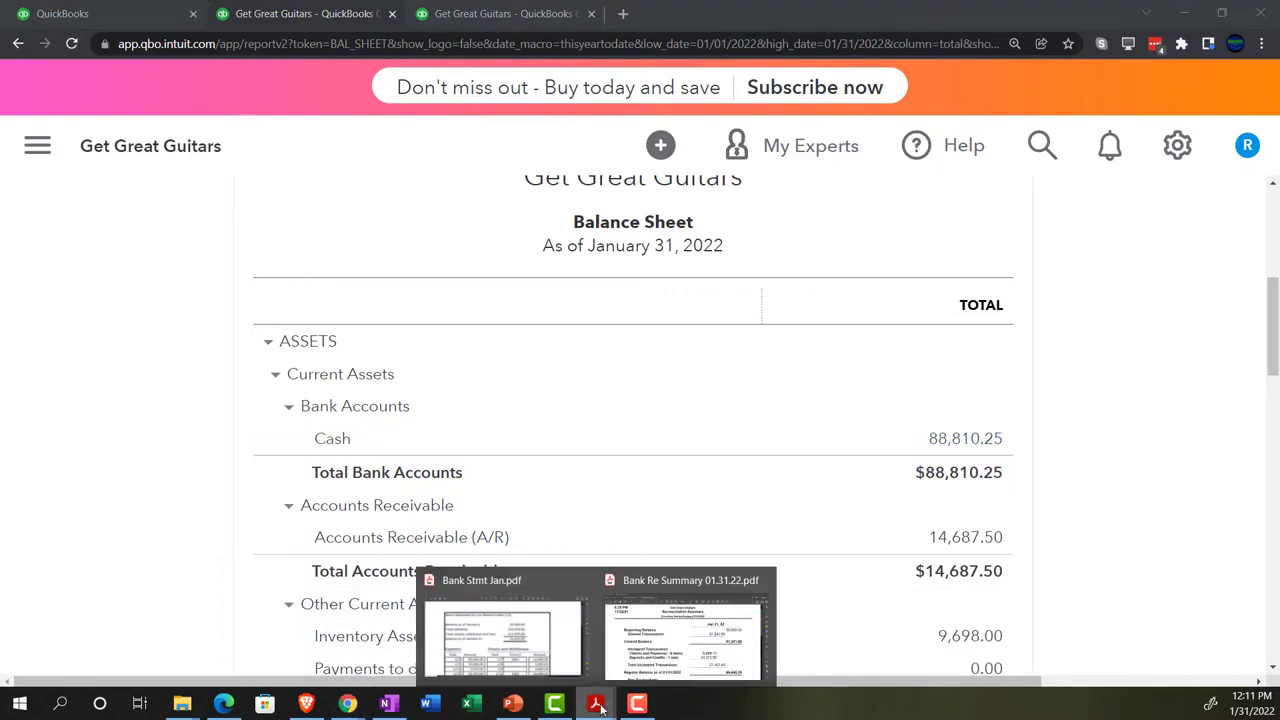
click(520, 640)
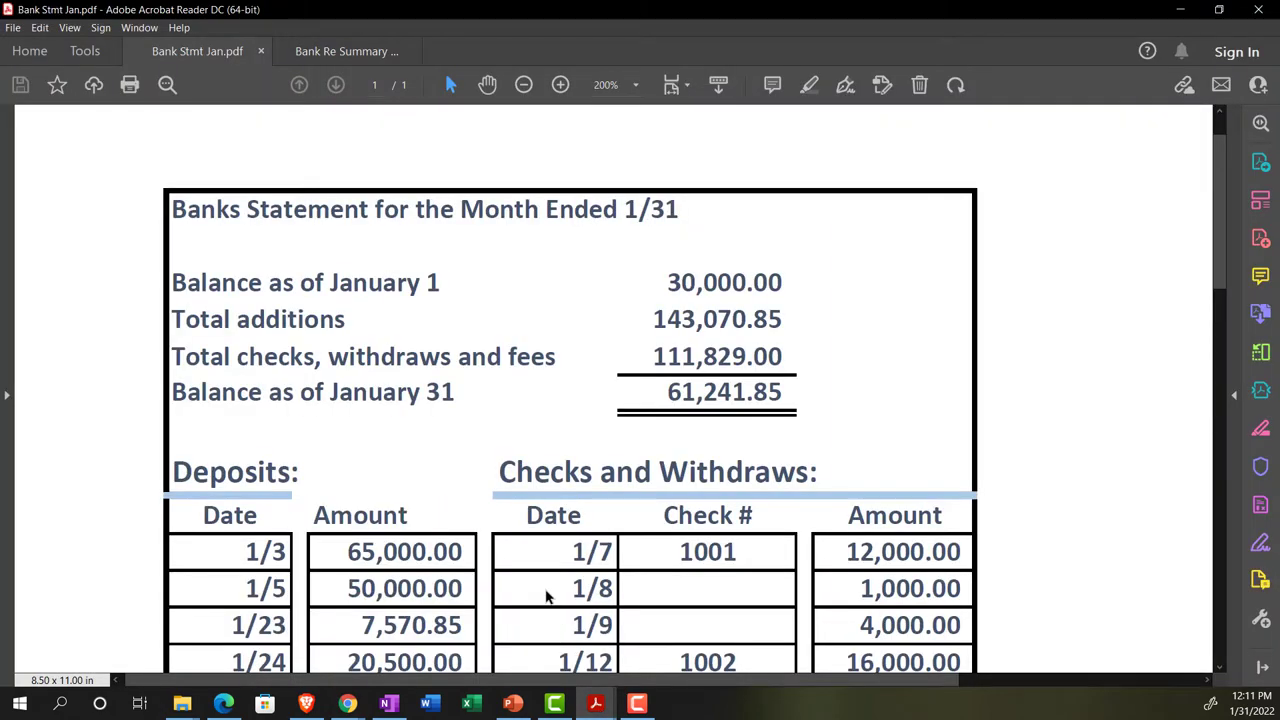
scroll(541, 581, down, 1)
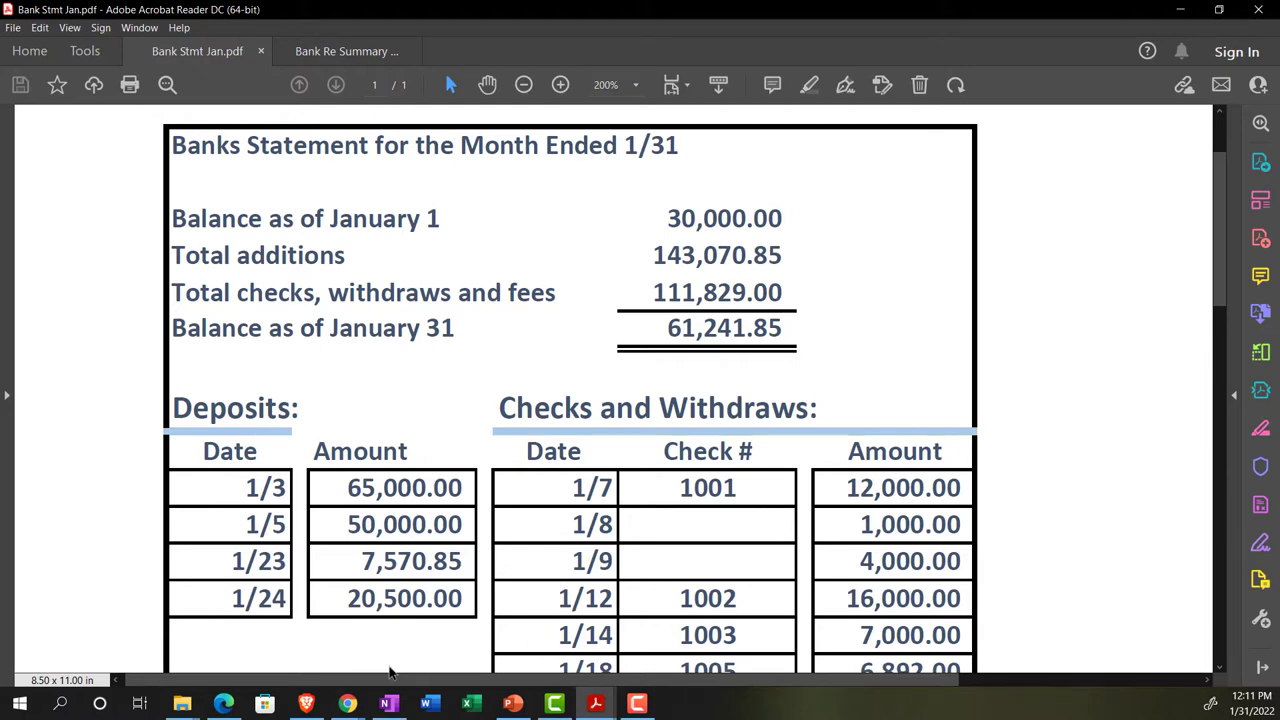
mouse_move(347, 703)
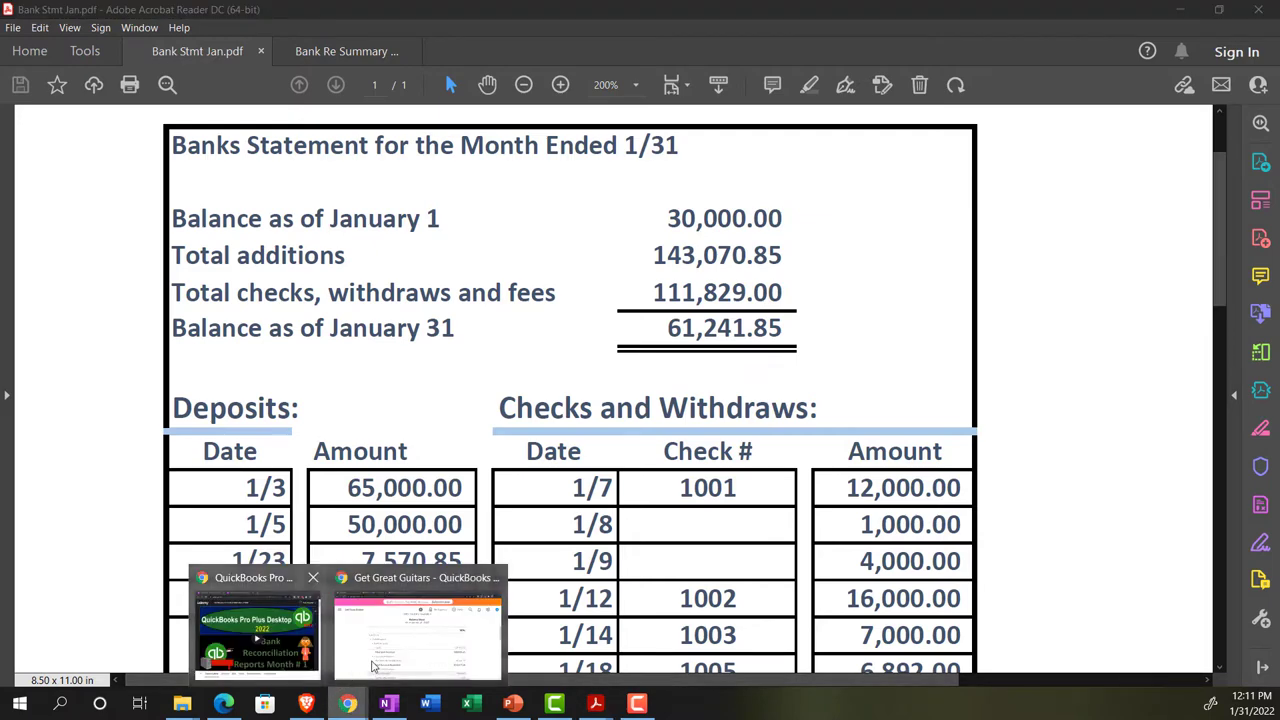
click(410, 630)
Step: Show the navigation pane and open the bank reconciliation page in the Bookkeeping area
click(37, 146)
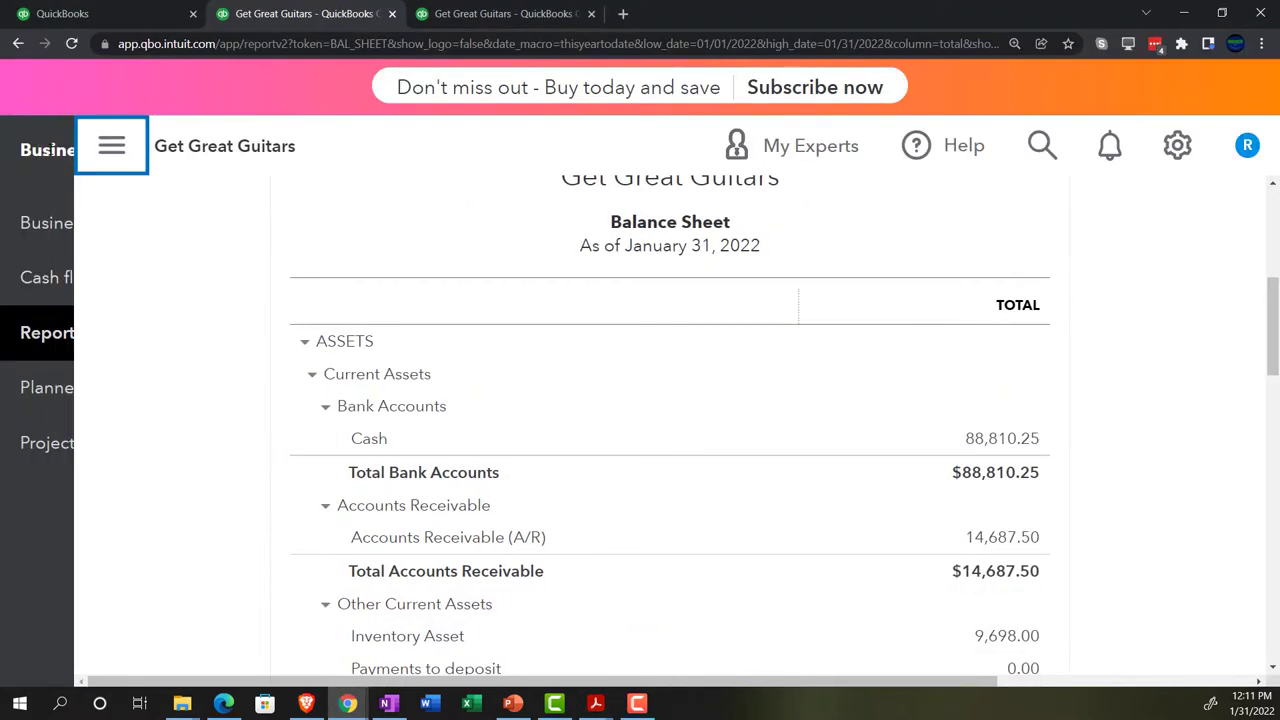
mouse_move(63, 338)
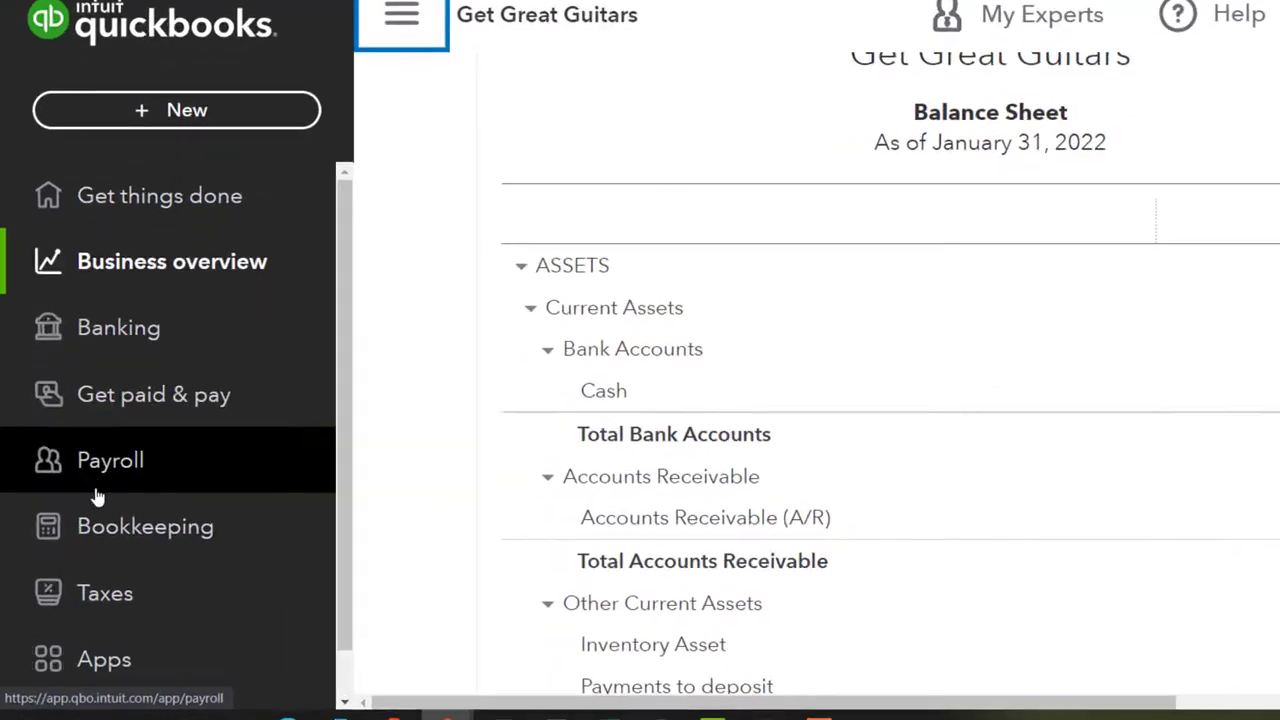
click(140, 500)
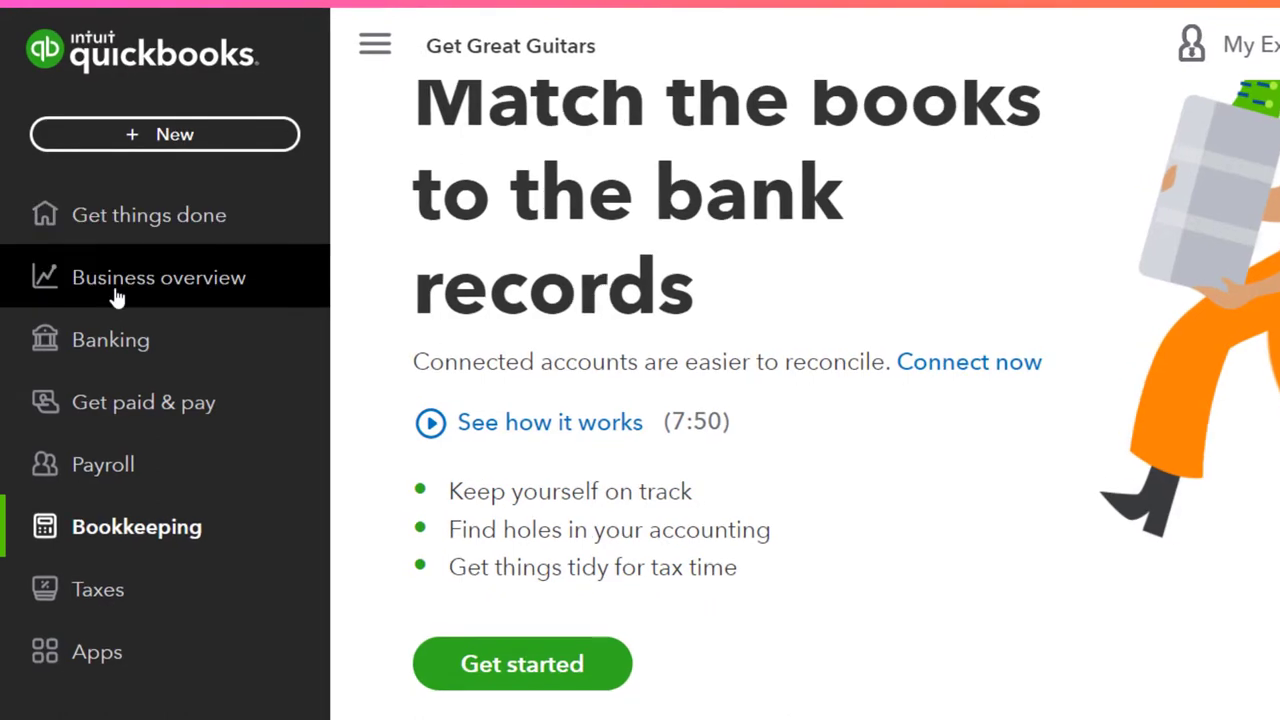
Step: Reopen the favorite Balance Sheet report as of January 31, 2022 and hide the navigation pane
click(90, 294)
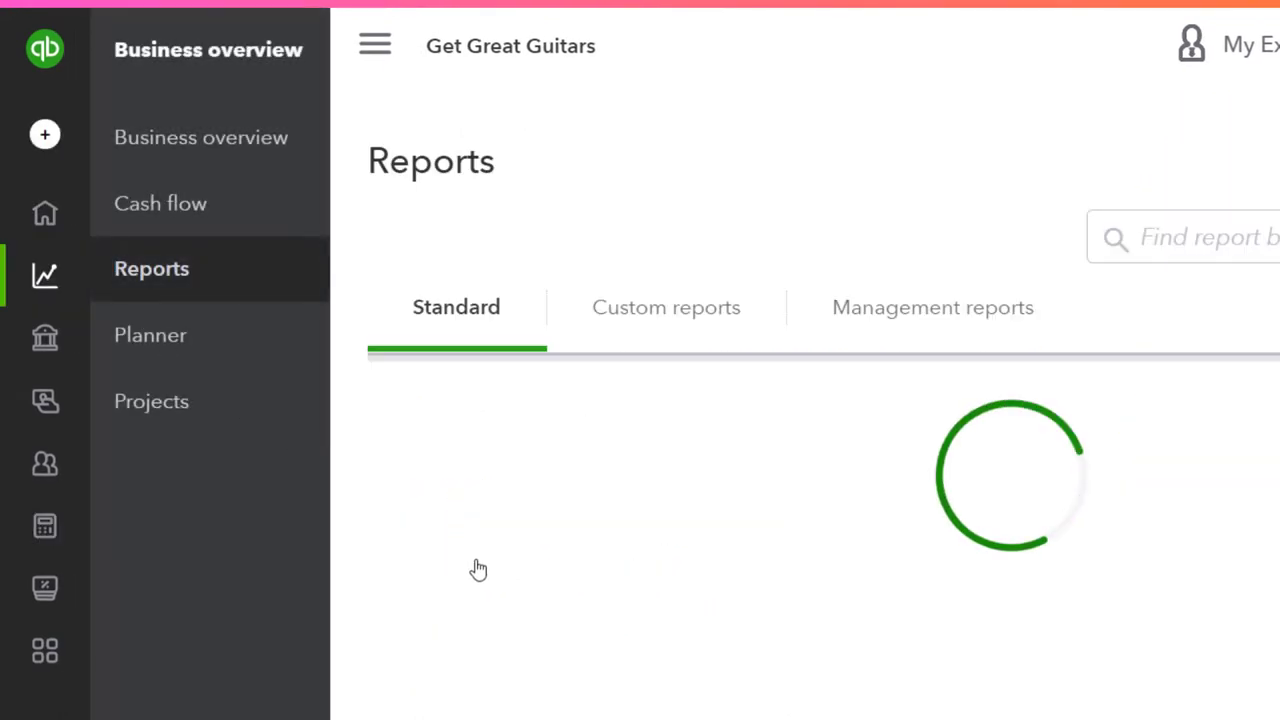
scroll(542, 622, down, 1)
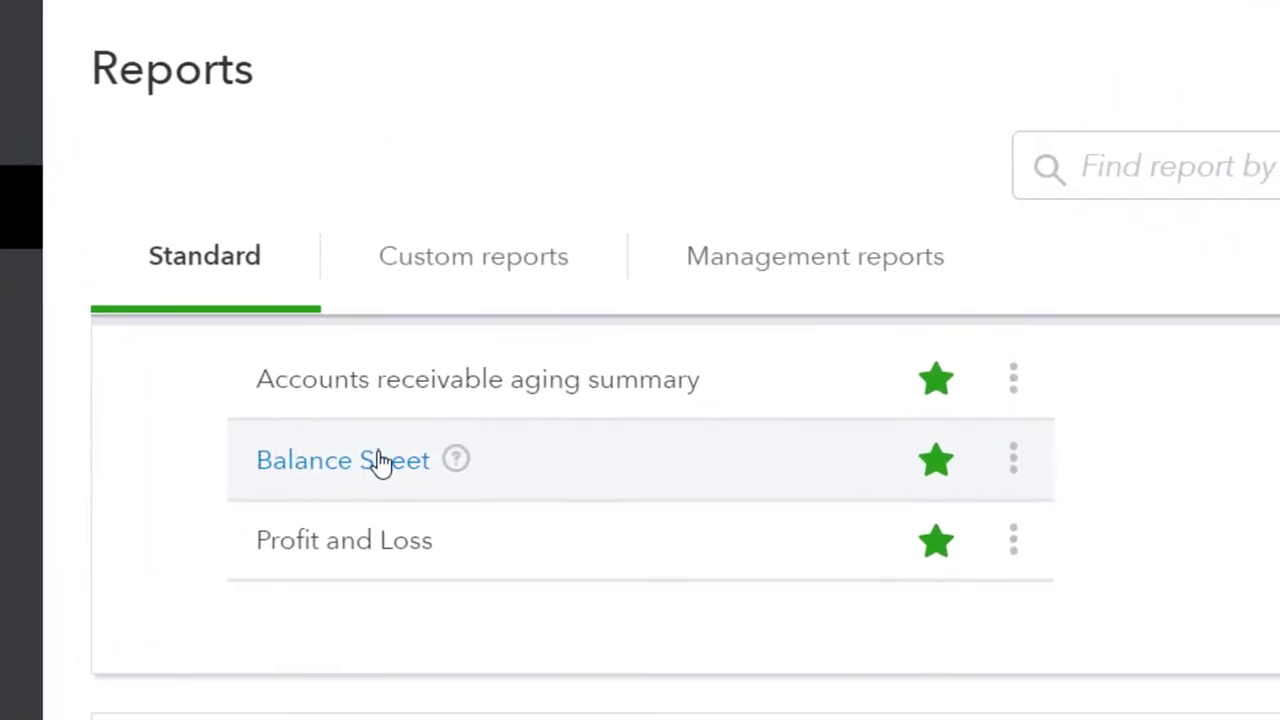
click(590, 472)
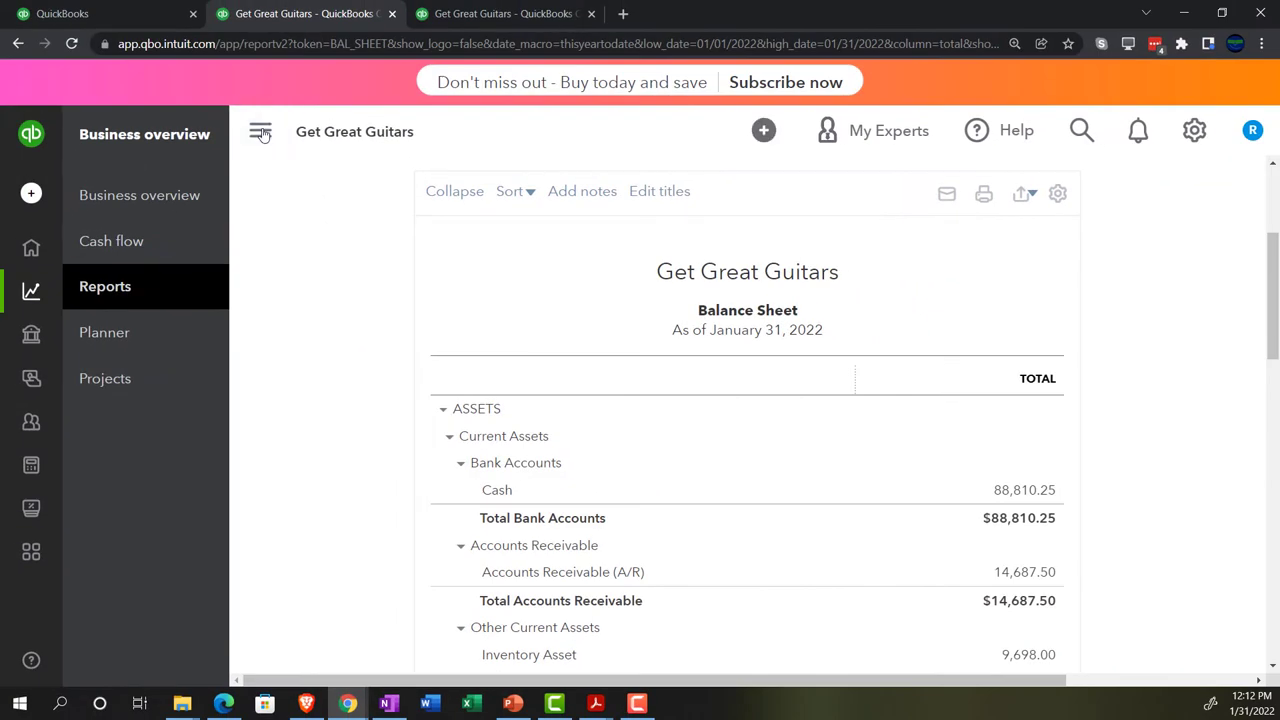
click(186, 37)
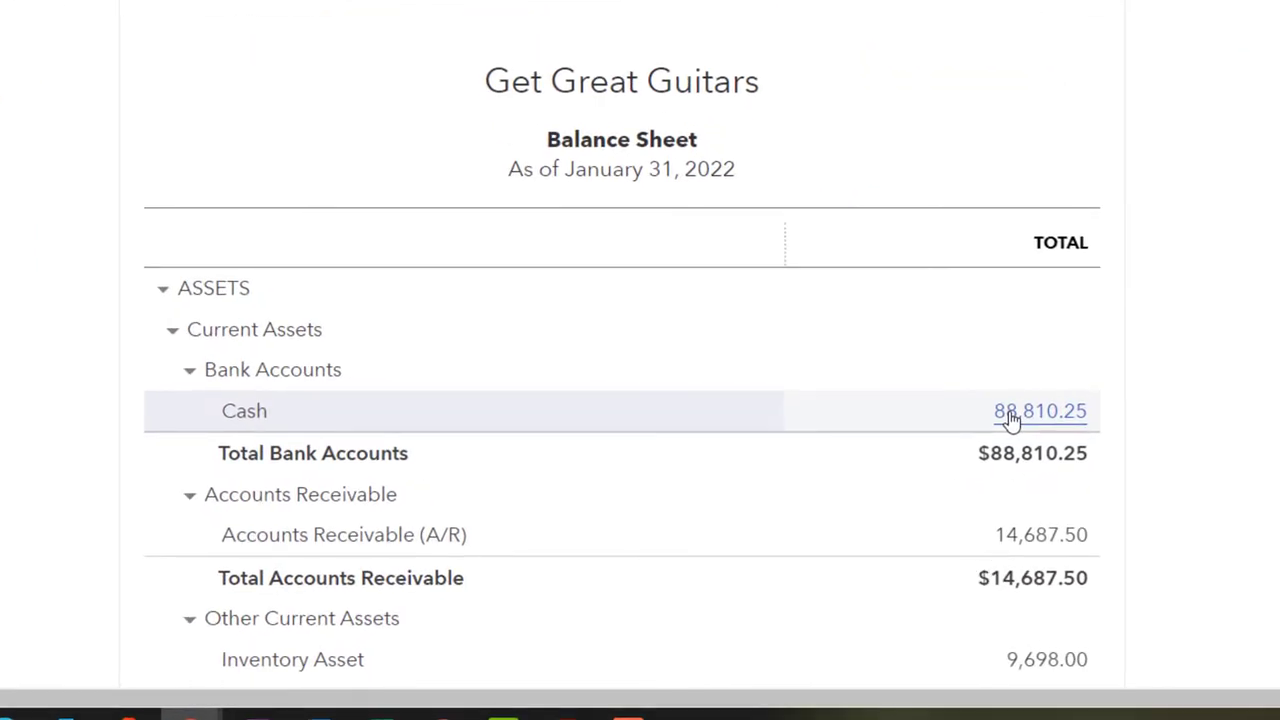
Step: Open the transaction detail behind the Balance Sheet's Cash amount and compare it with the January bank statement in Acrobat Reader
click(1015, 420)
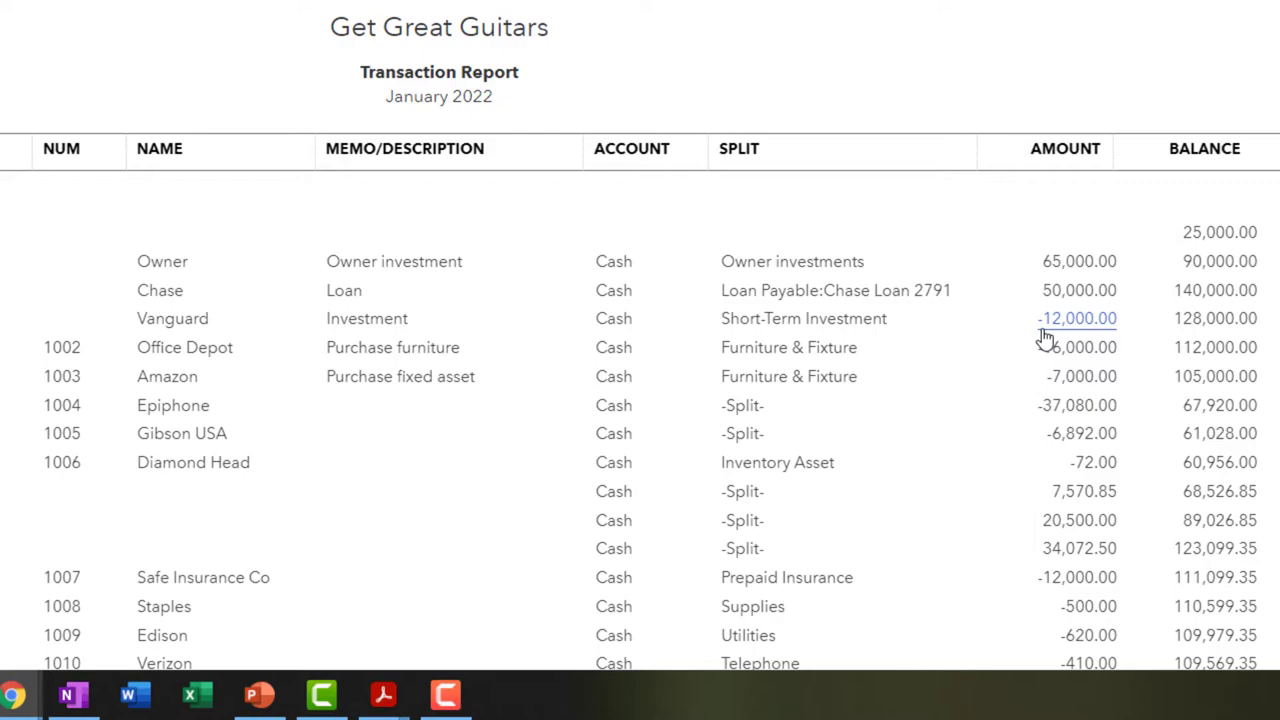
mouse_move(381, 694)
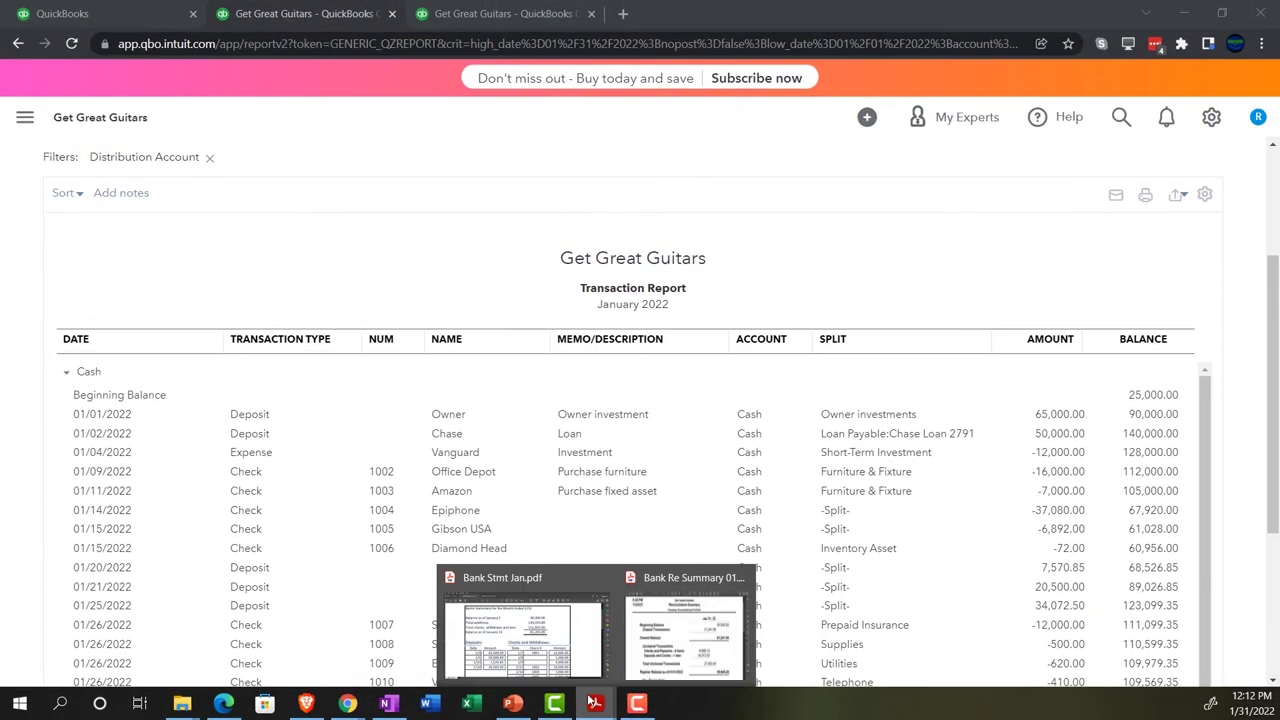
click(530, 634)
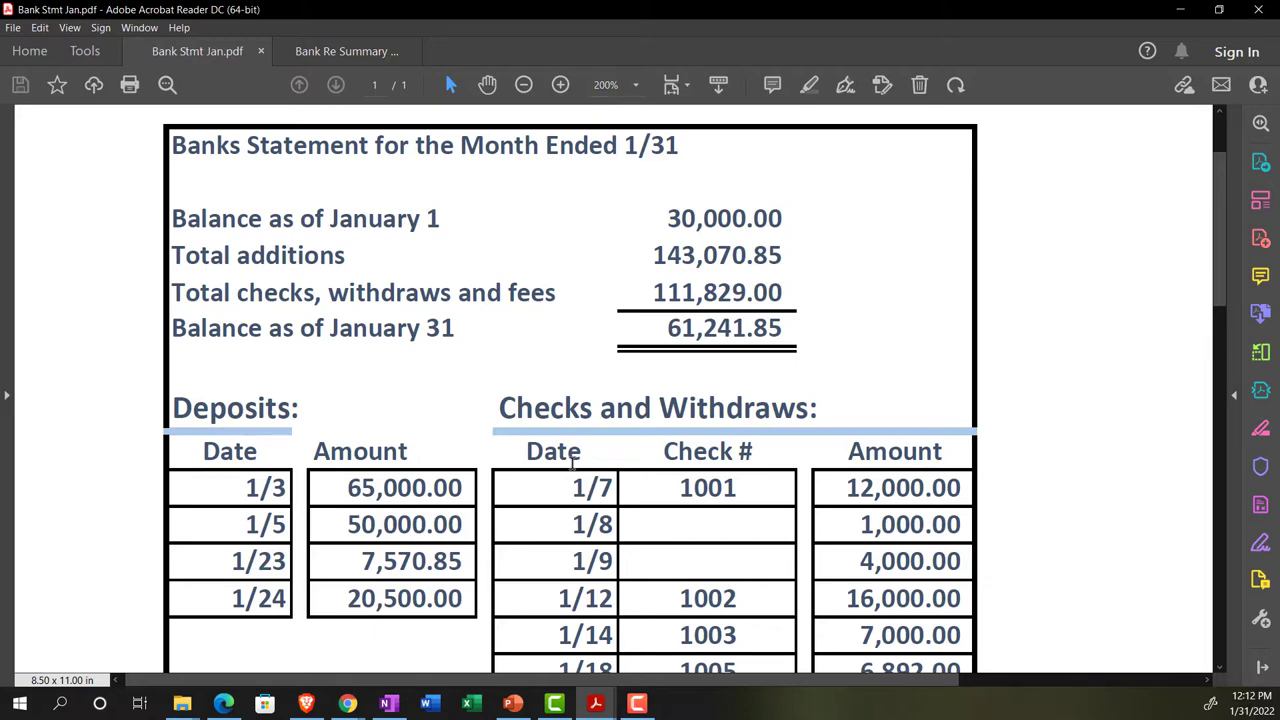
key(alt+Tab)
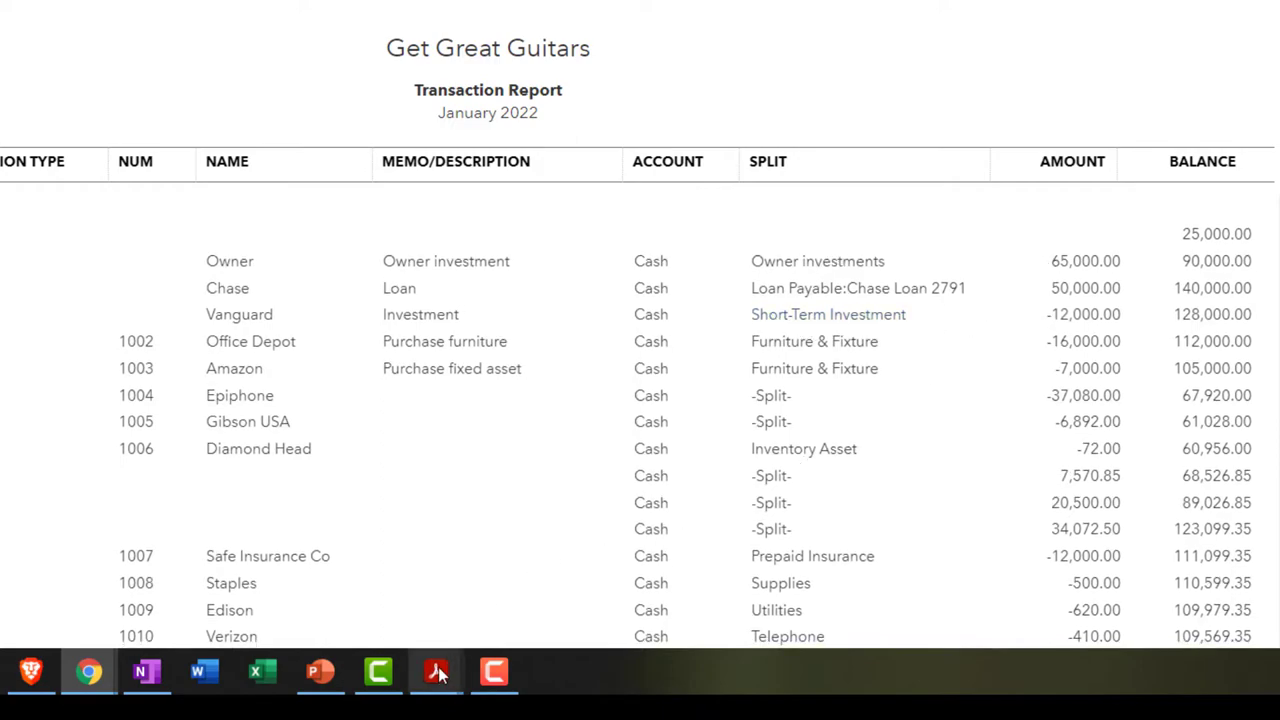
mouse_move(435, 671)
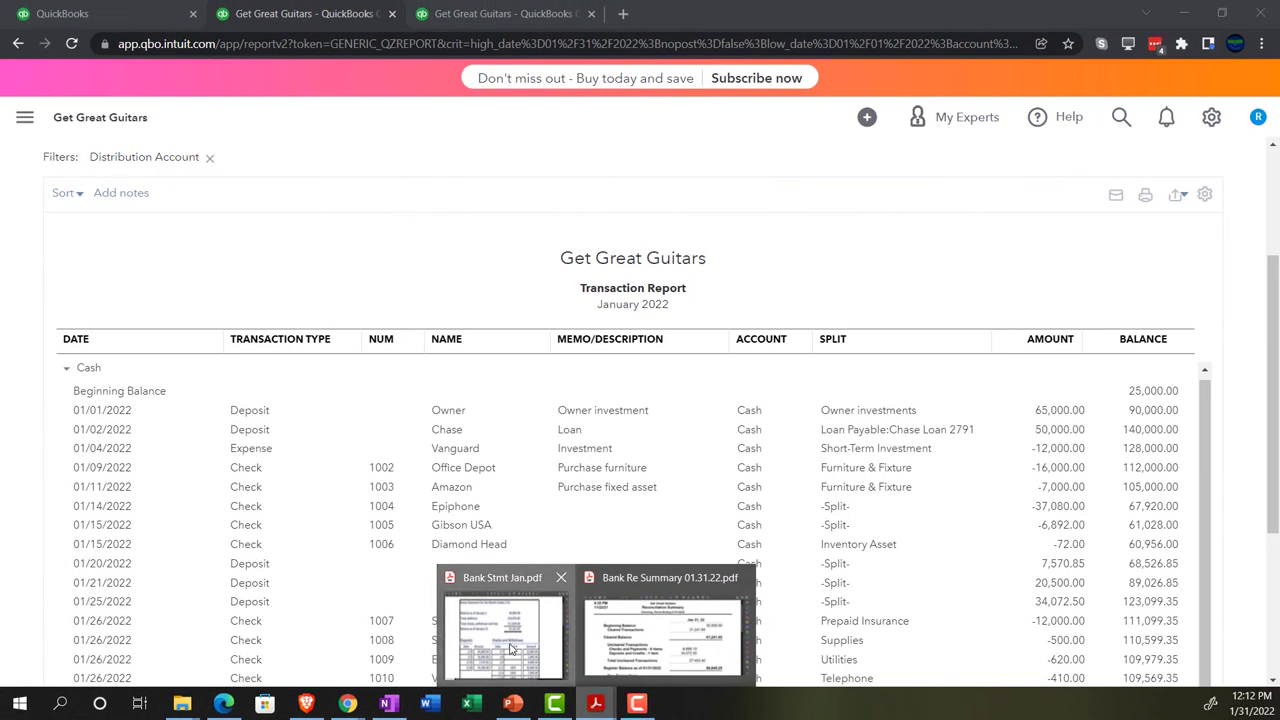
click(510, 648)
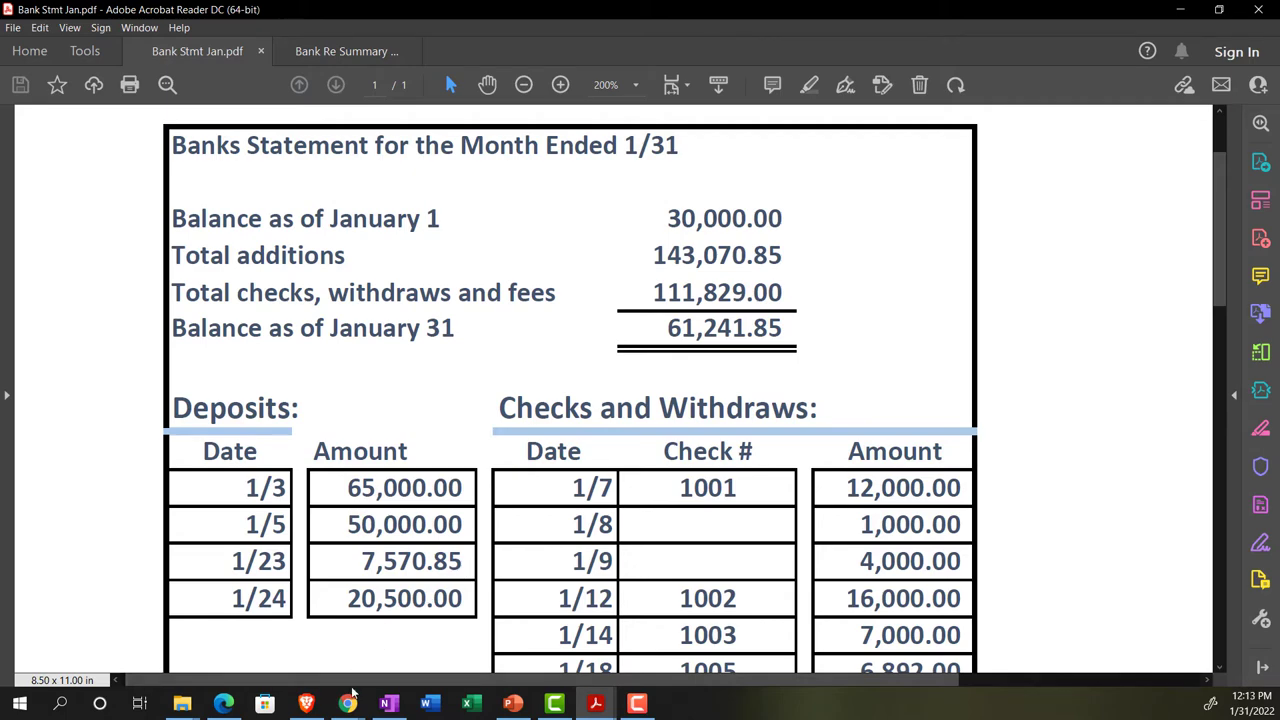
mouse_move(348, 705)
click(418, 632)
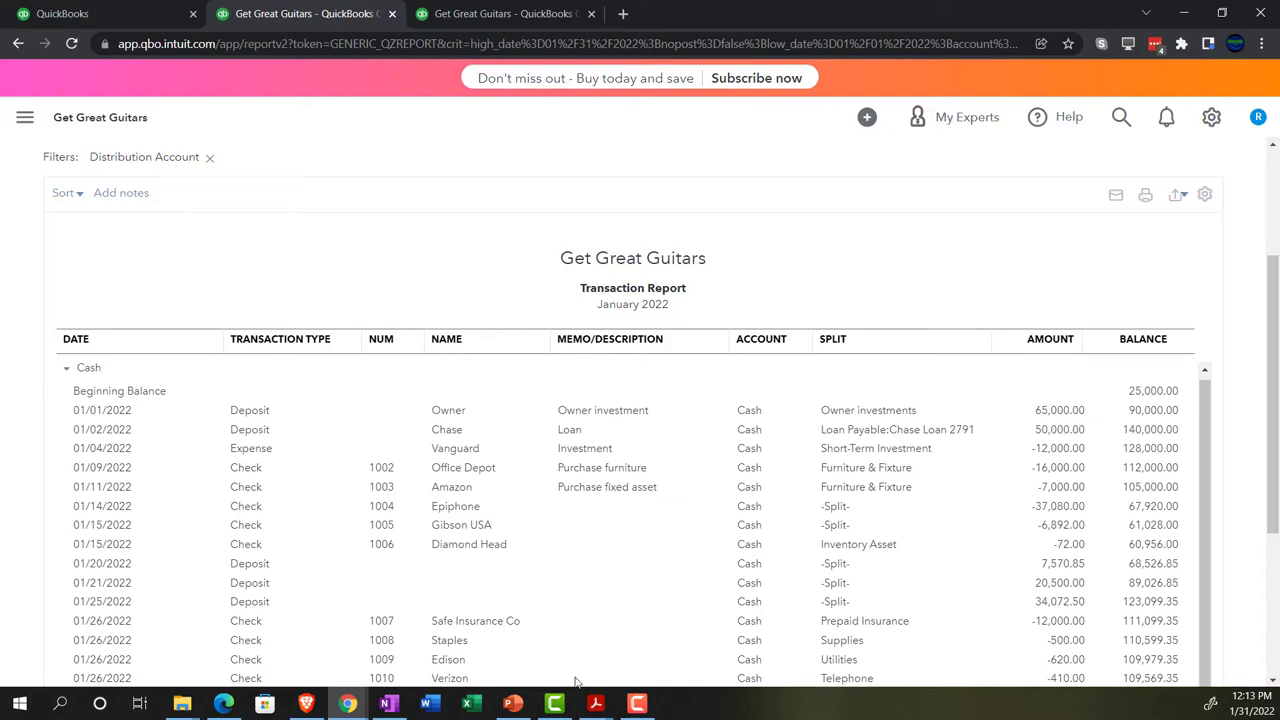
Step: Return to Bank Stmt Jan.pdf in Acrobat Reader and examine the listed checks and withdrawals by date and check number
mouse_move(595, 703)
click(519, 638)
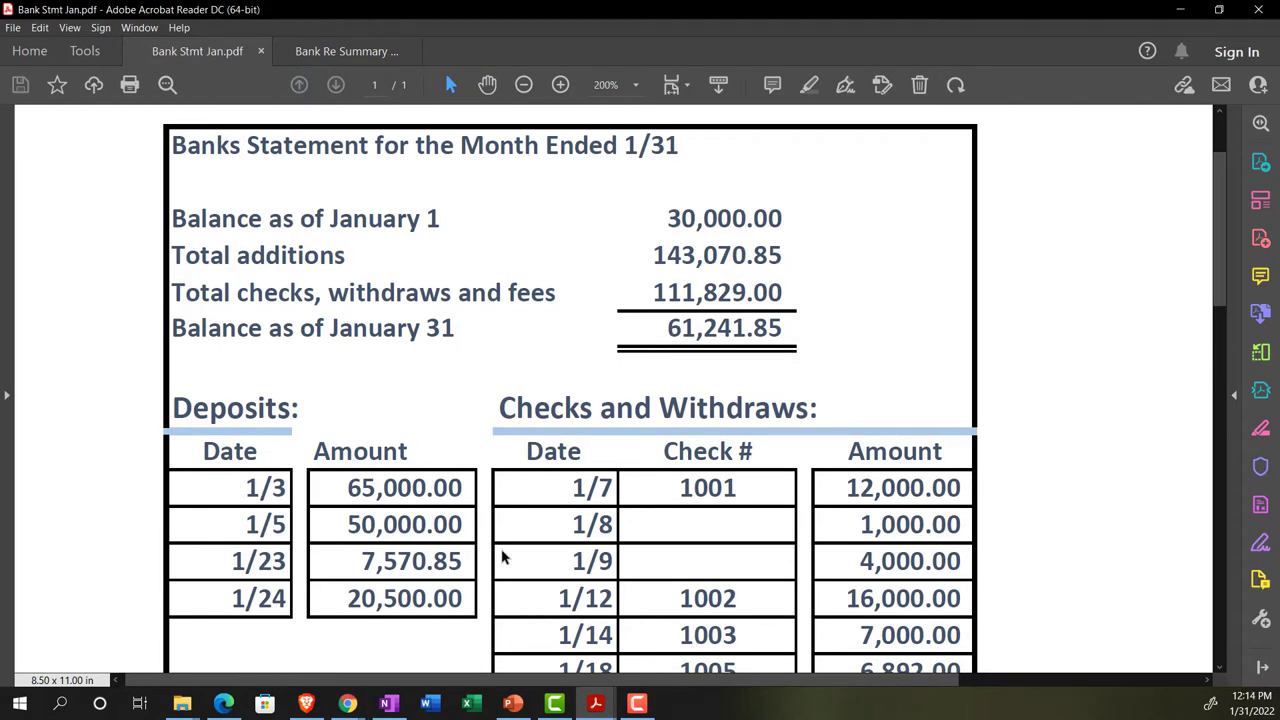
scroll(503, 557, down, 2)
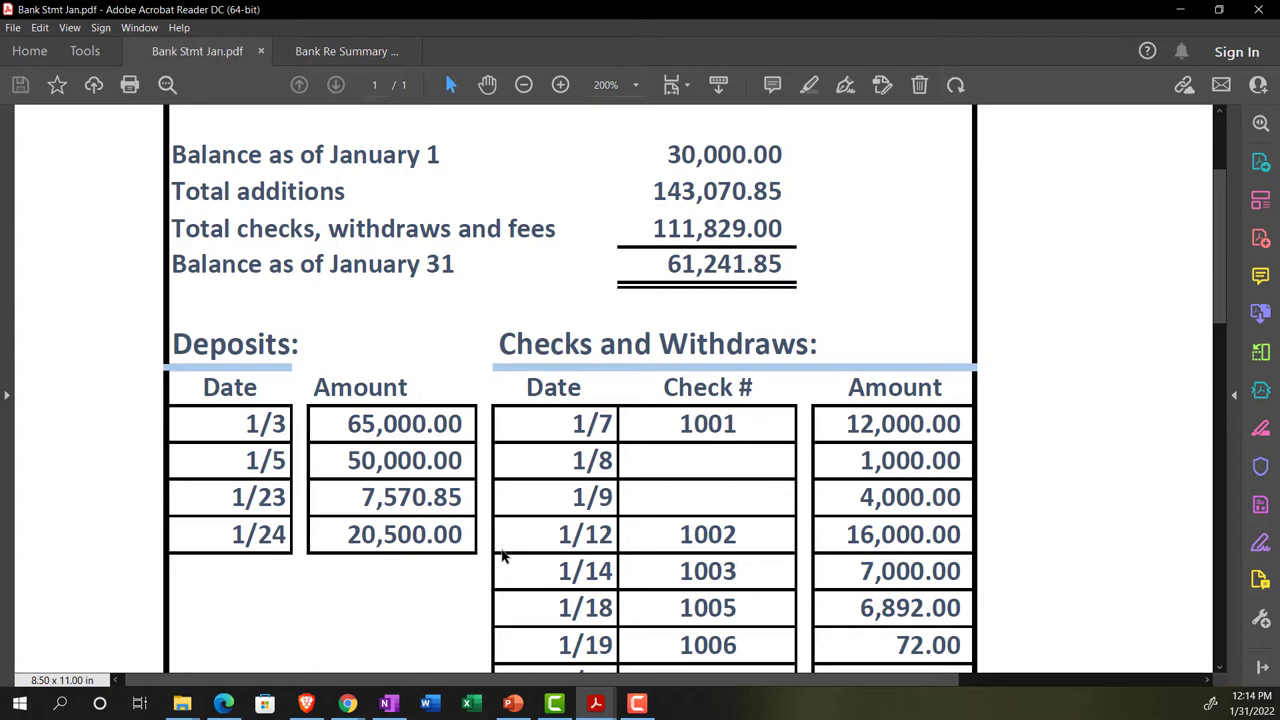
scroll(503, 557, down, 1)
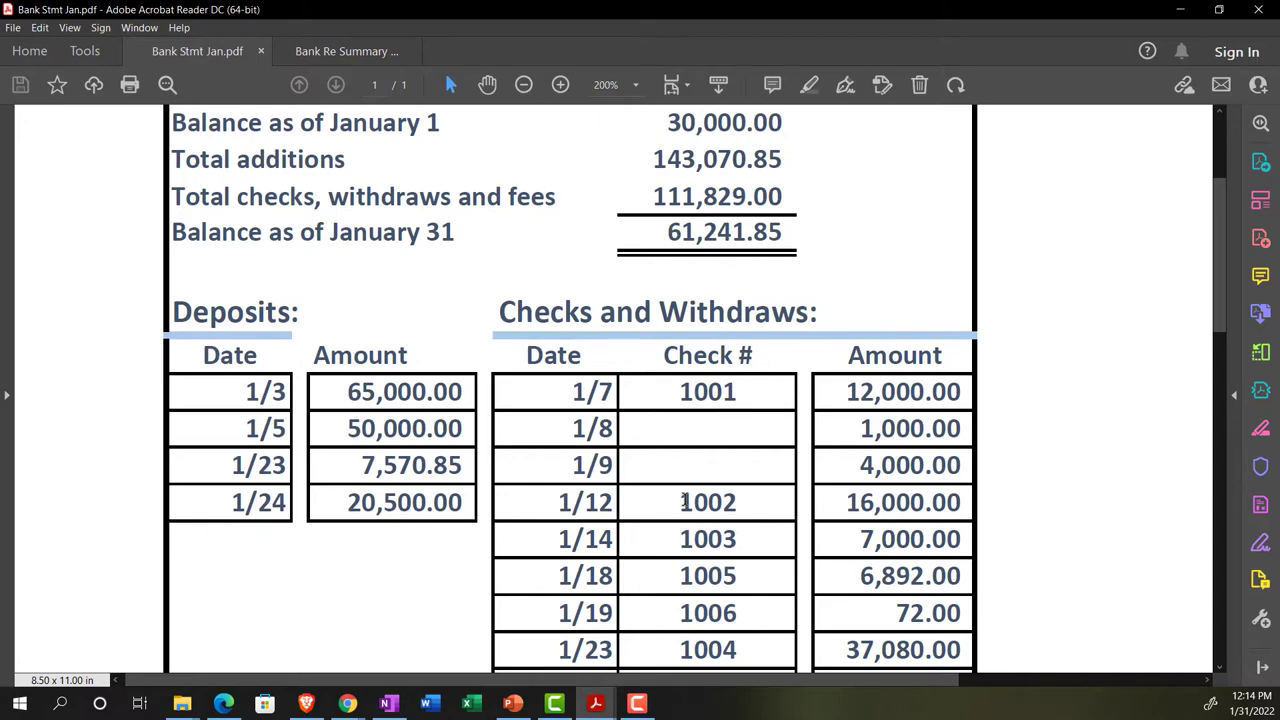
Step: Compare the bank statement's January 31 balance with the Cleared Balance in the Reconciliation Summary and review the uncleared transactions
click(330, 55)
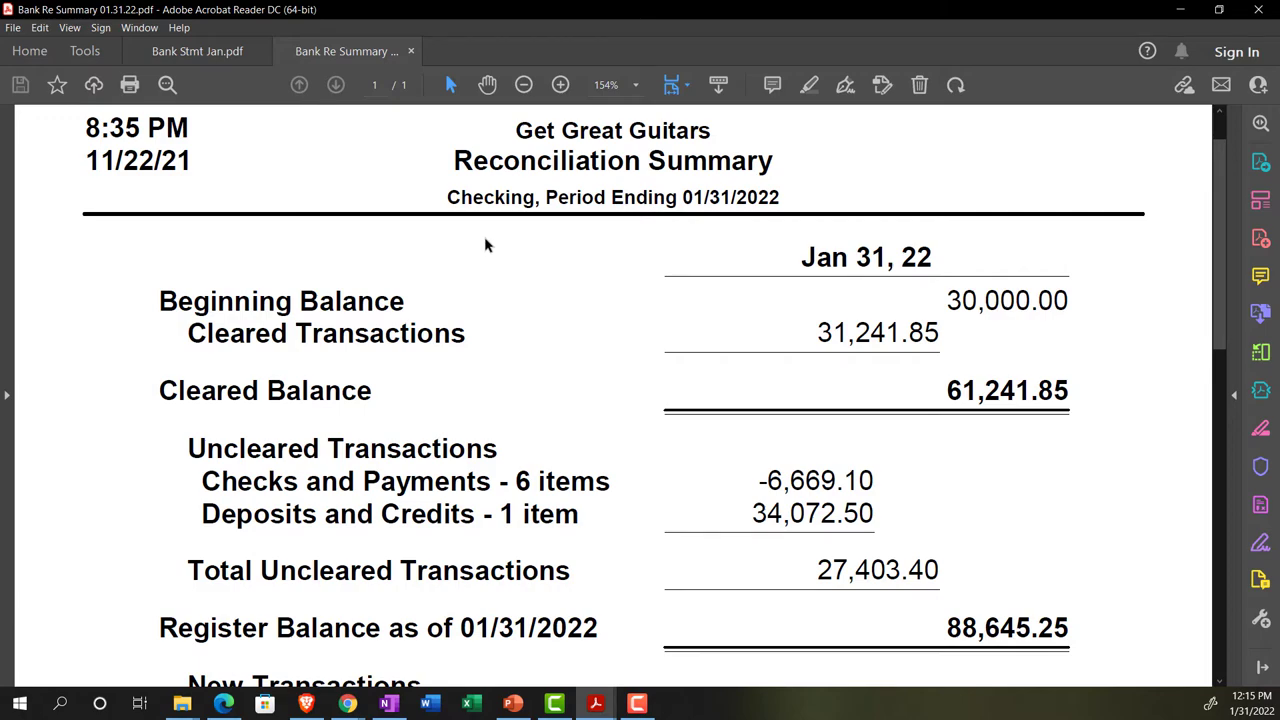
click(225, 55)
scroll(465, 325, up, 1)
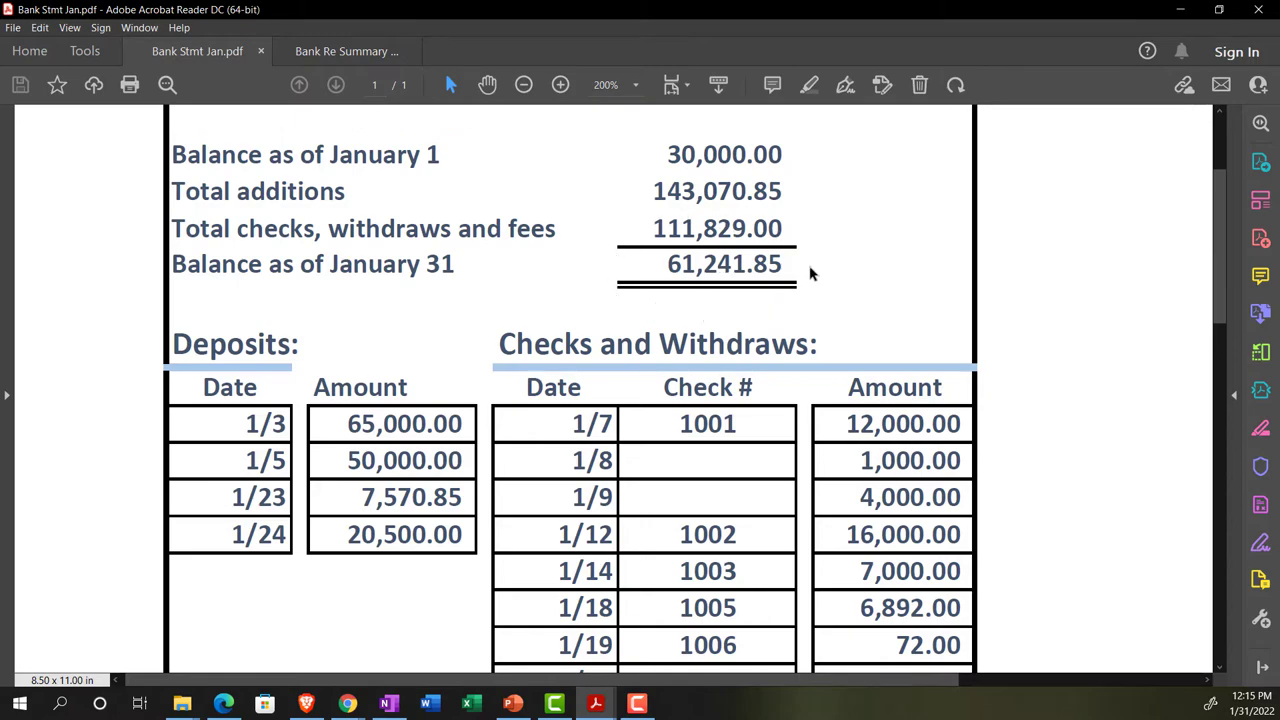
click(338, 52)
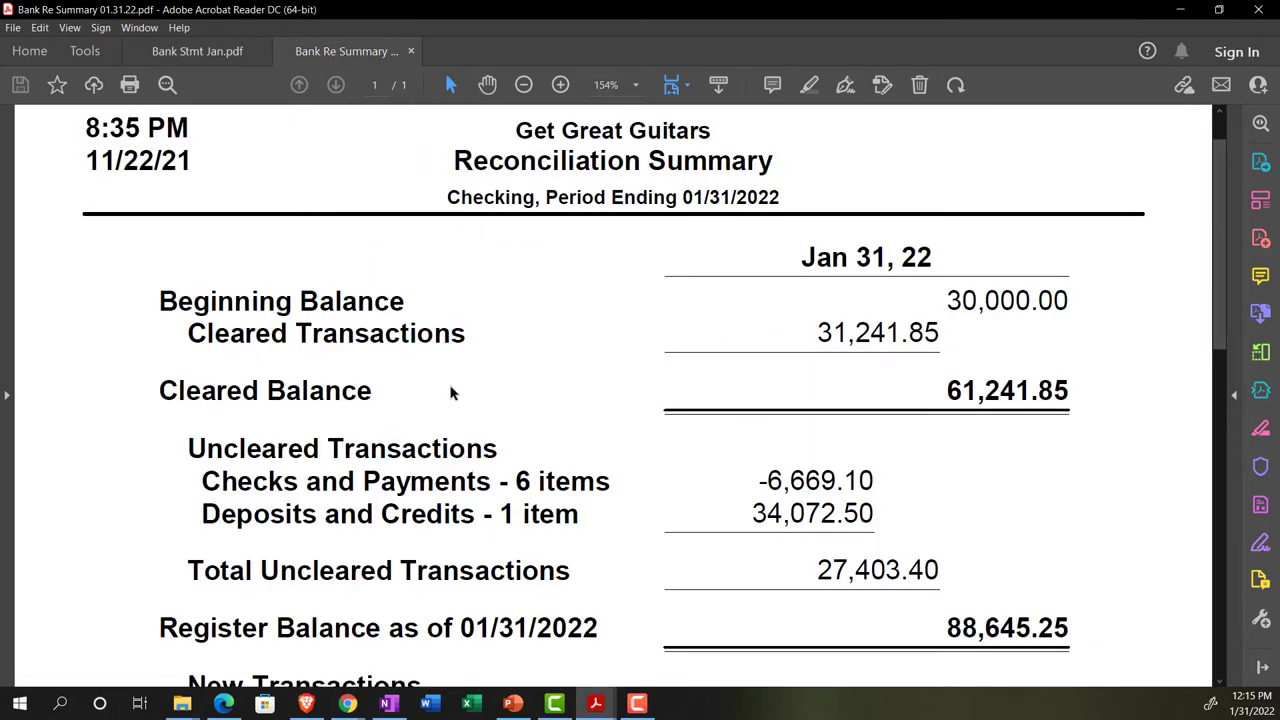
scroll(485, 472, down, 1)
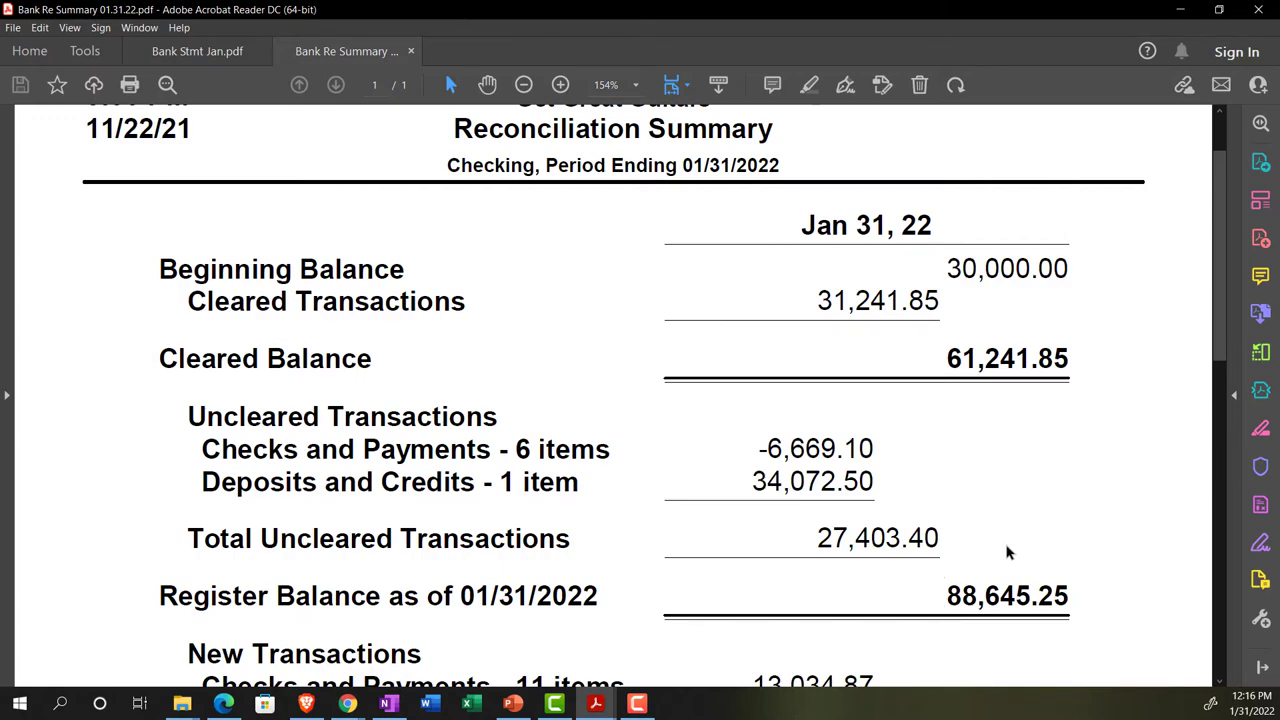
Step: Switch to QuickBooks and return from the Cash transaction report to the Balance Sheet summary
click(347, 704)
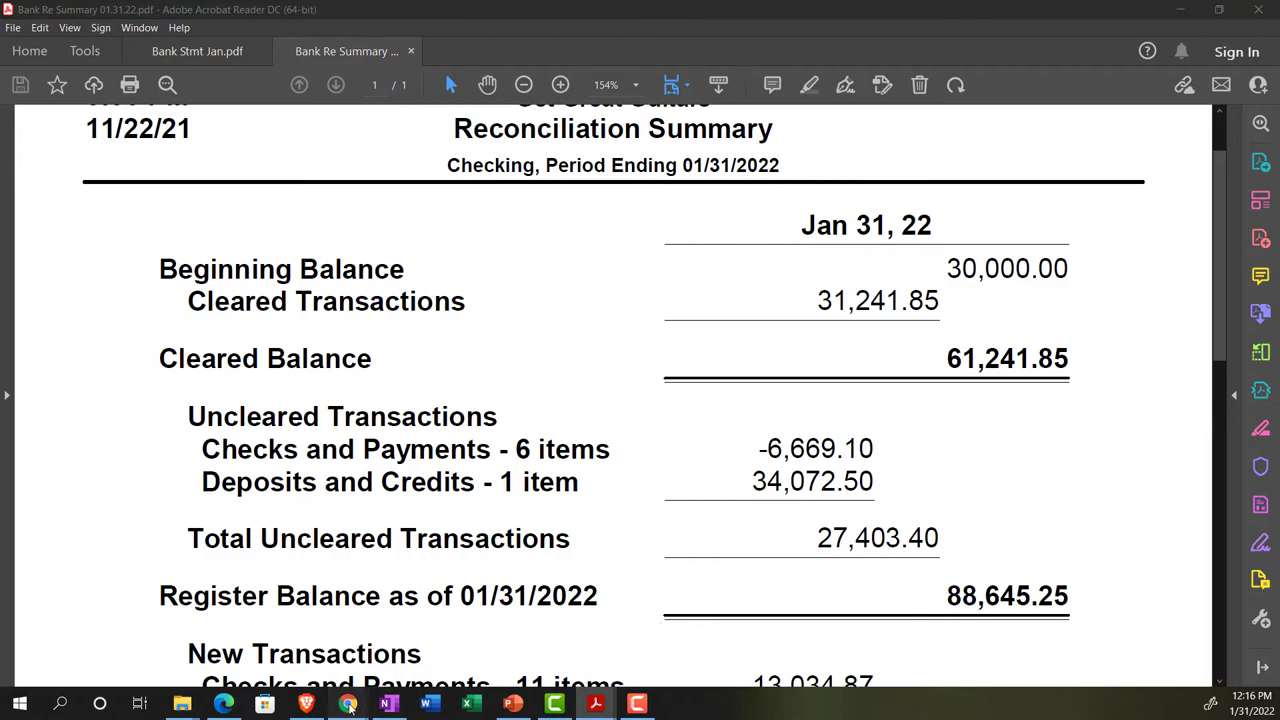
click(399, 627)
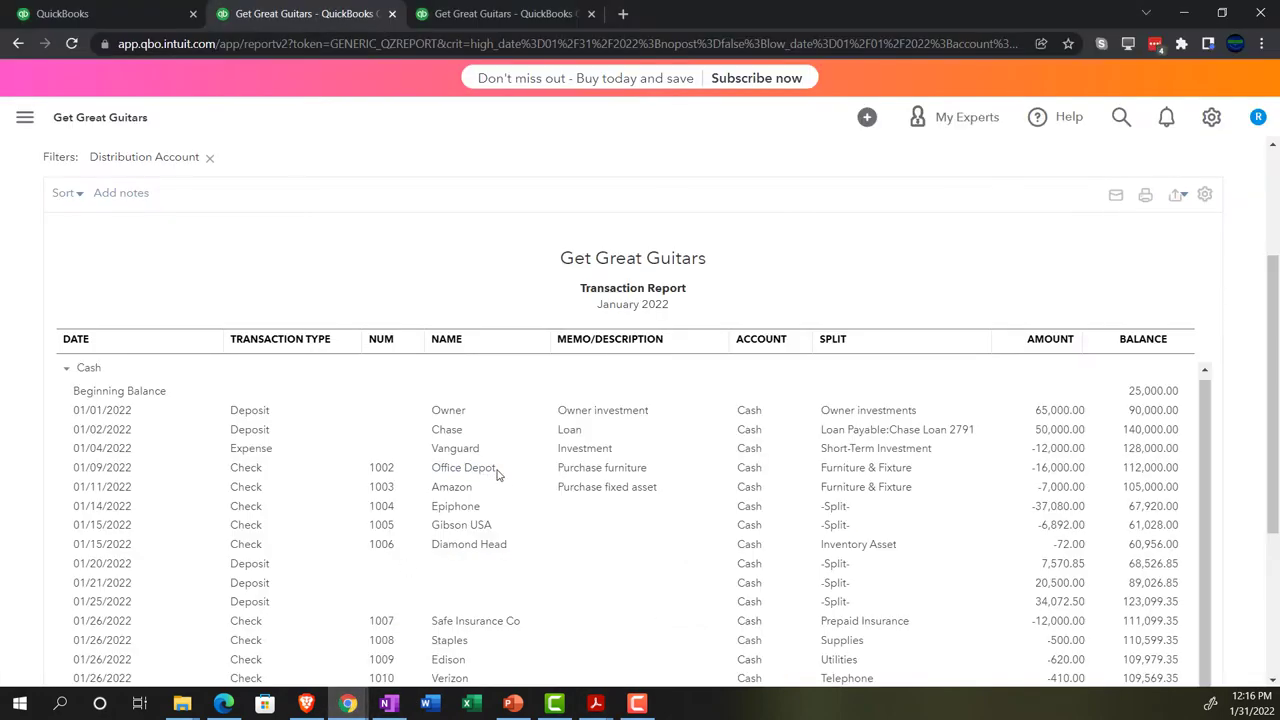
scroll(497, 474, down, 5)
scroll(491, 557, up, 10)
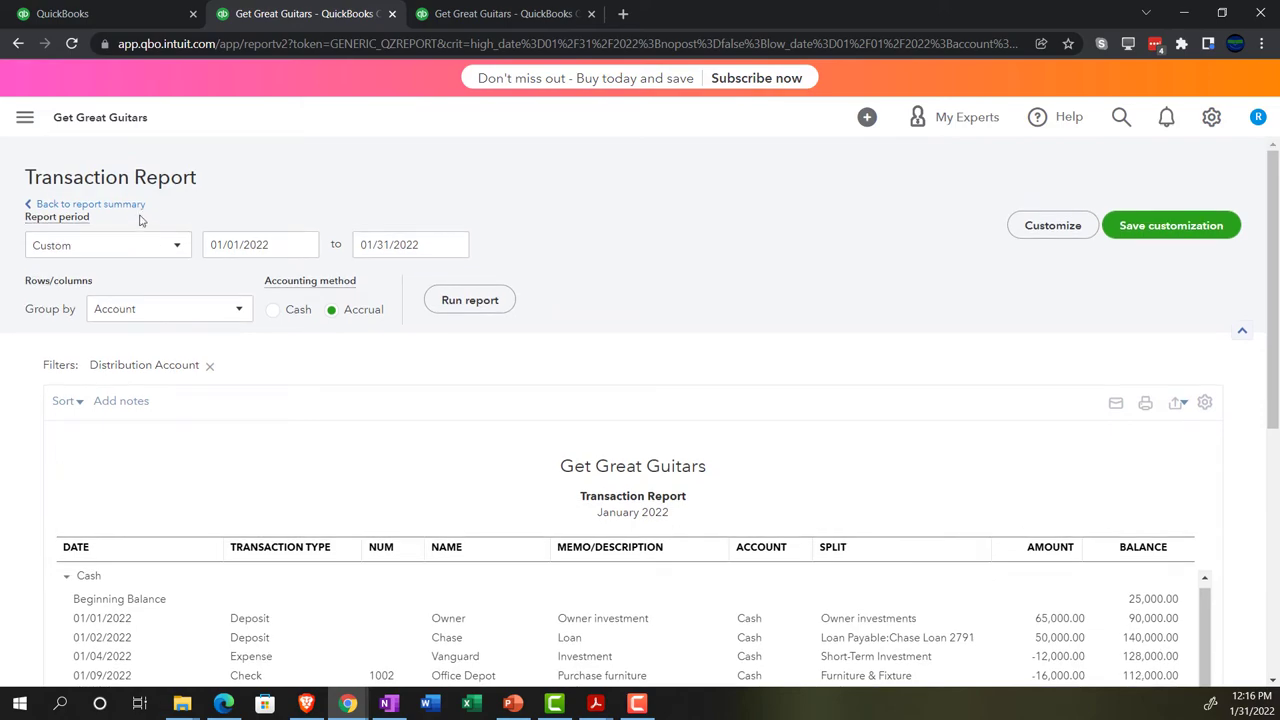
click(128, 205)
scroll(621, 507, down, 2)
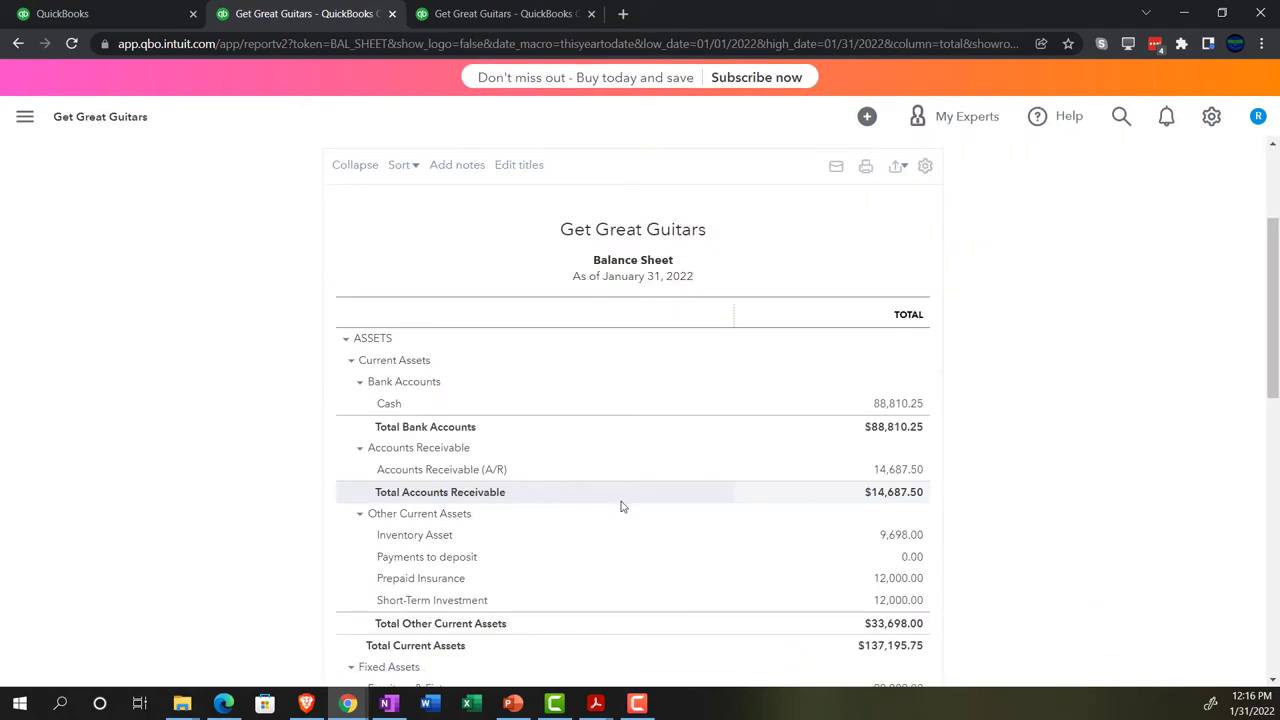
Step: Switch to Bank Re Summary 01.31.22.pdf in Acrobat Reader and compare its Register Balance with the Balance Sheet's Cash amount
key(ctrl+plus)
key(ctrl+plus)
key(ctrl+plus)
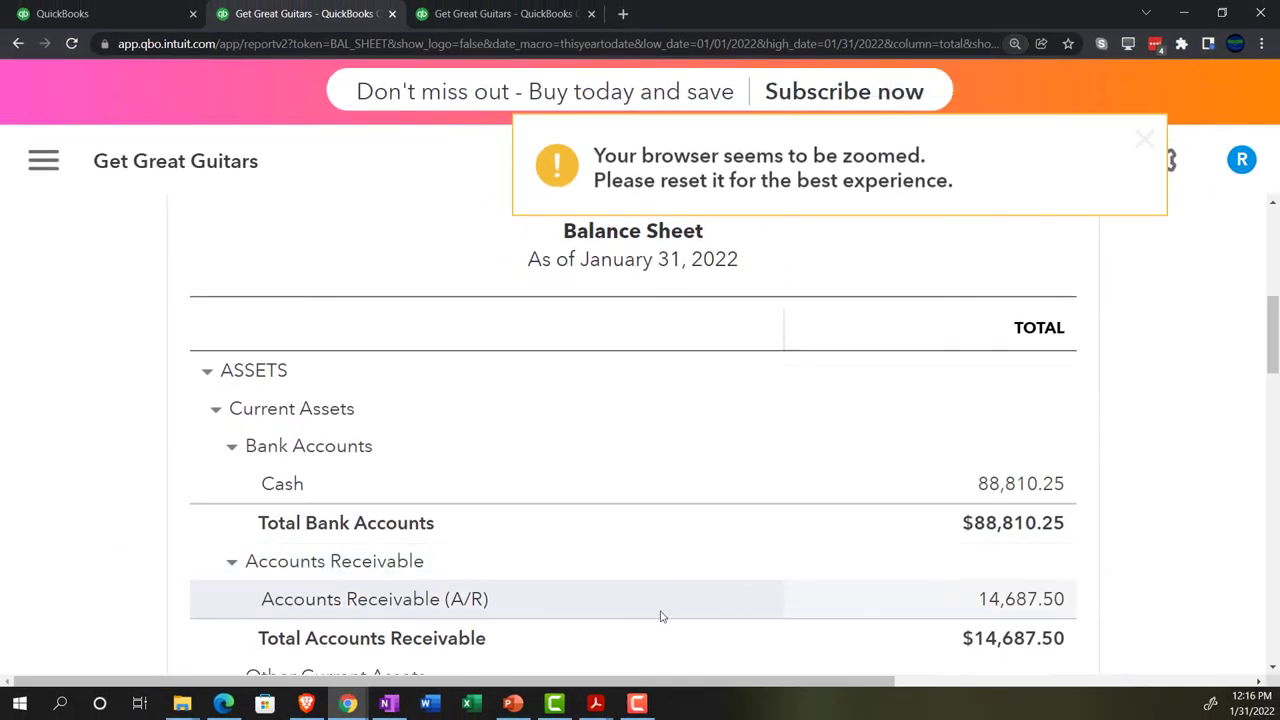
click(596, 704)
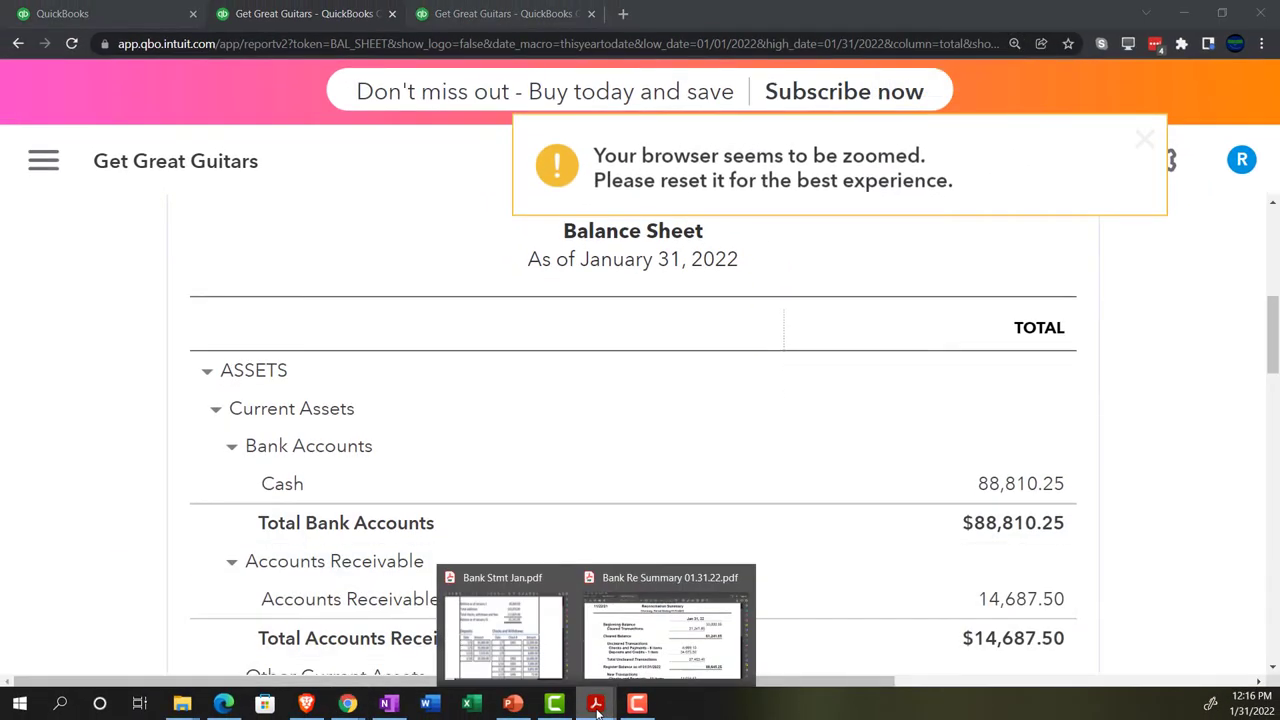
click(622, 635)
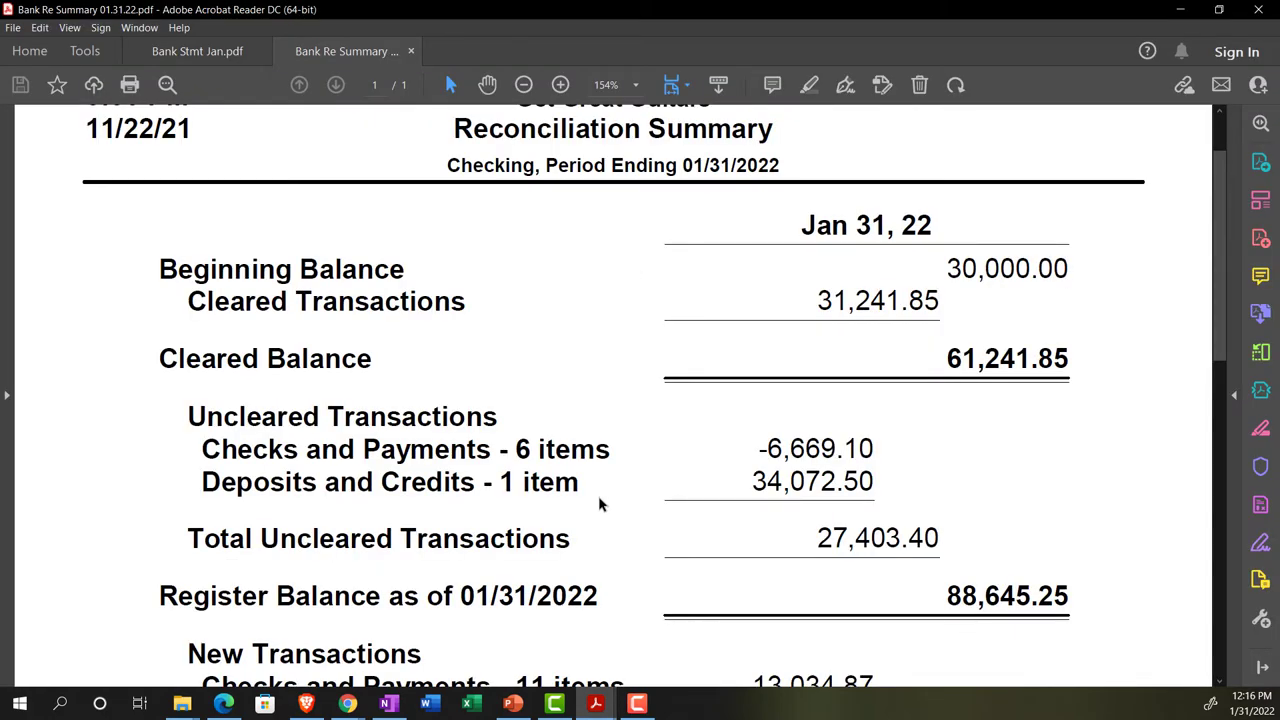
scroll(600, 505, down, 1)
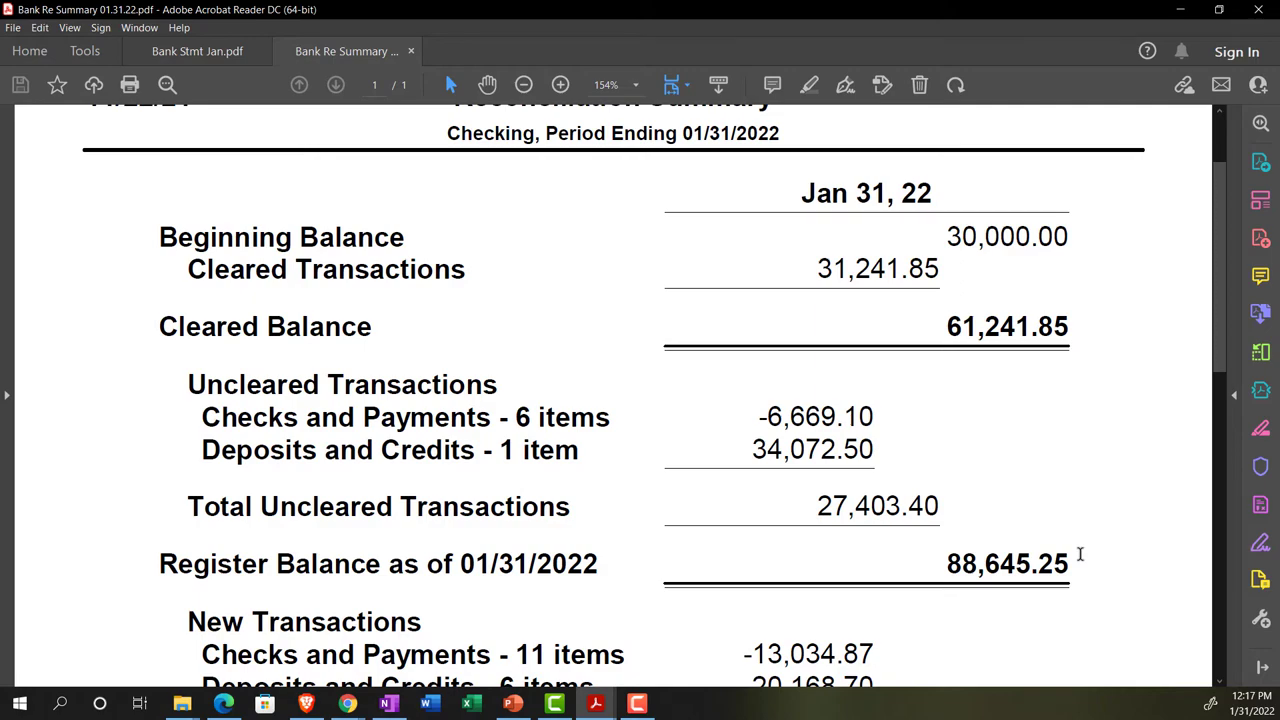
Step: Switch to QuickBooks, open the transaction detail behind the Balance Sheet's Cash amount, and review the January 2022 deposits and checks
click(350, 705)
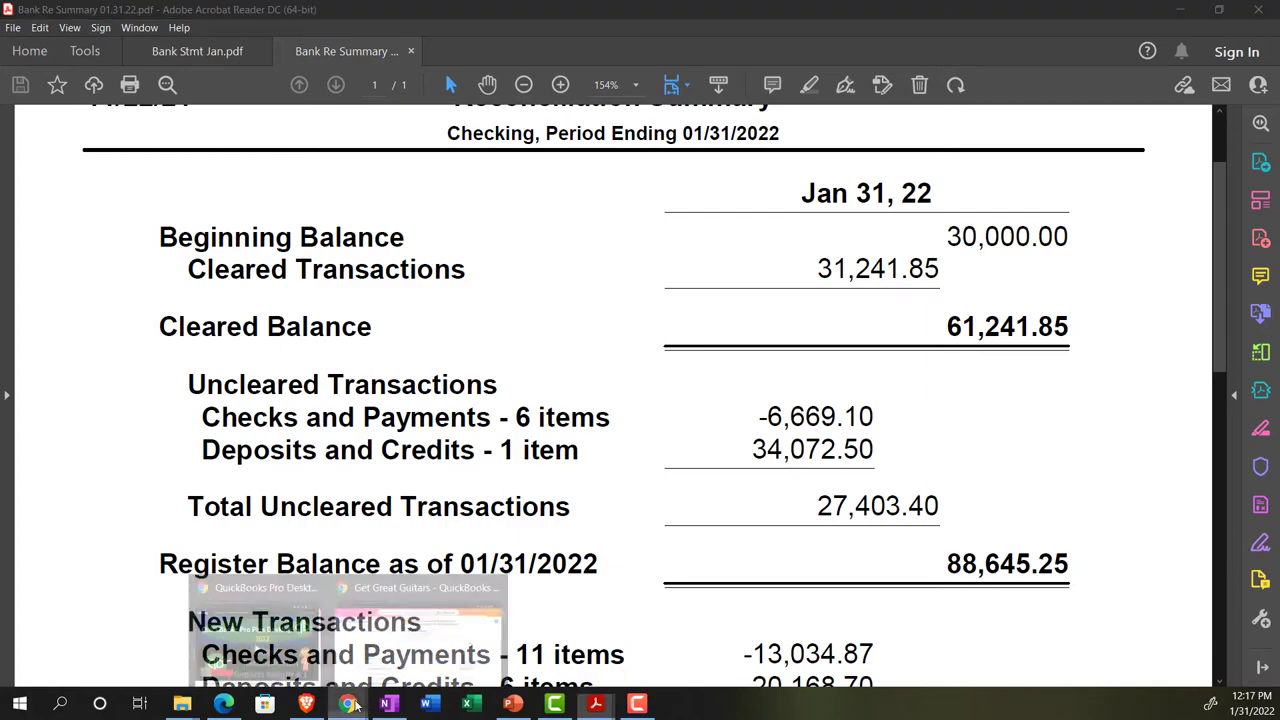
click(420, 625)
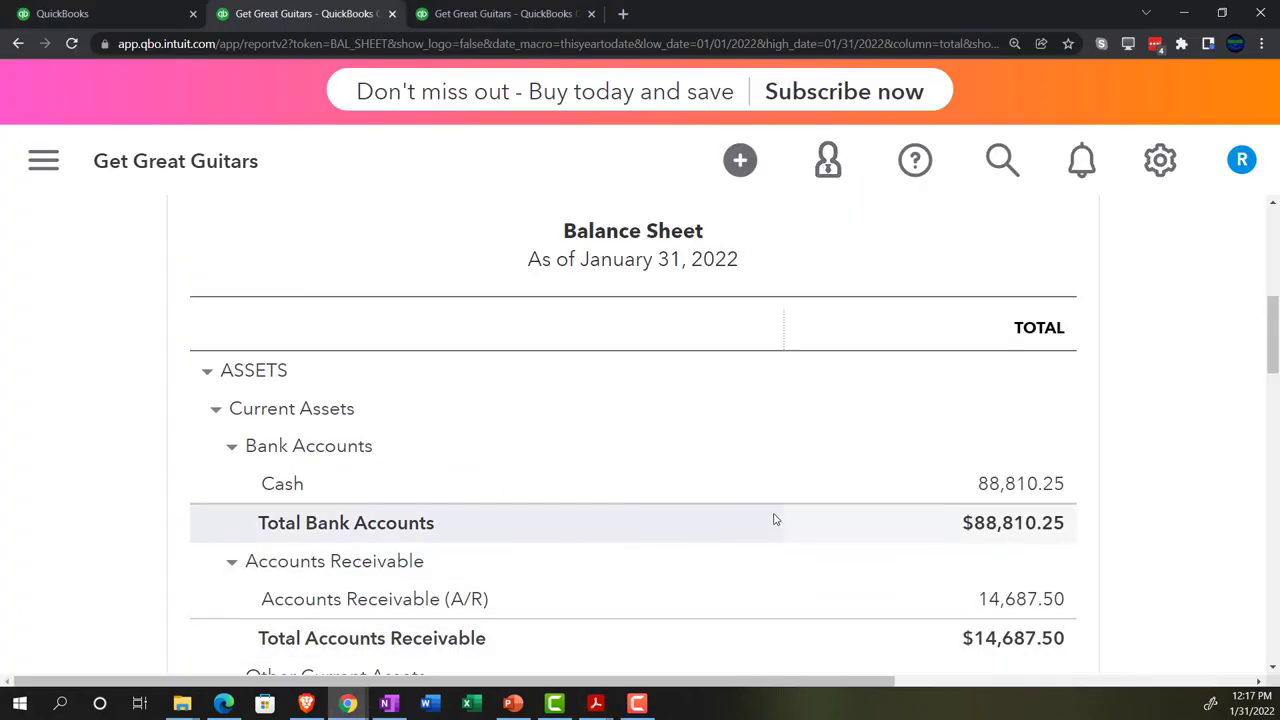
click(1006, 485)
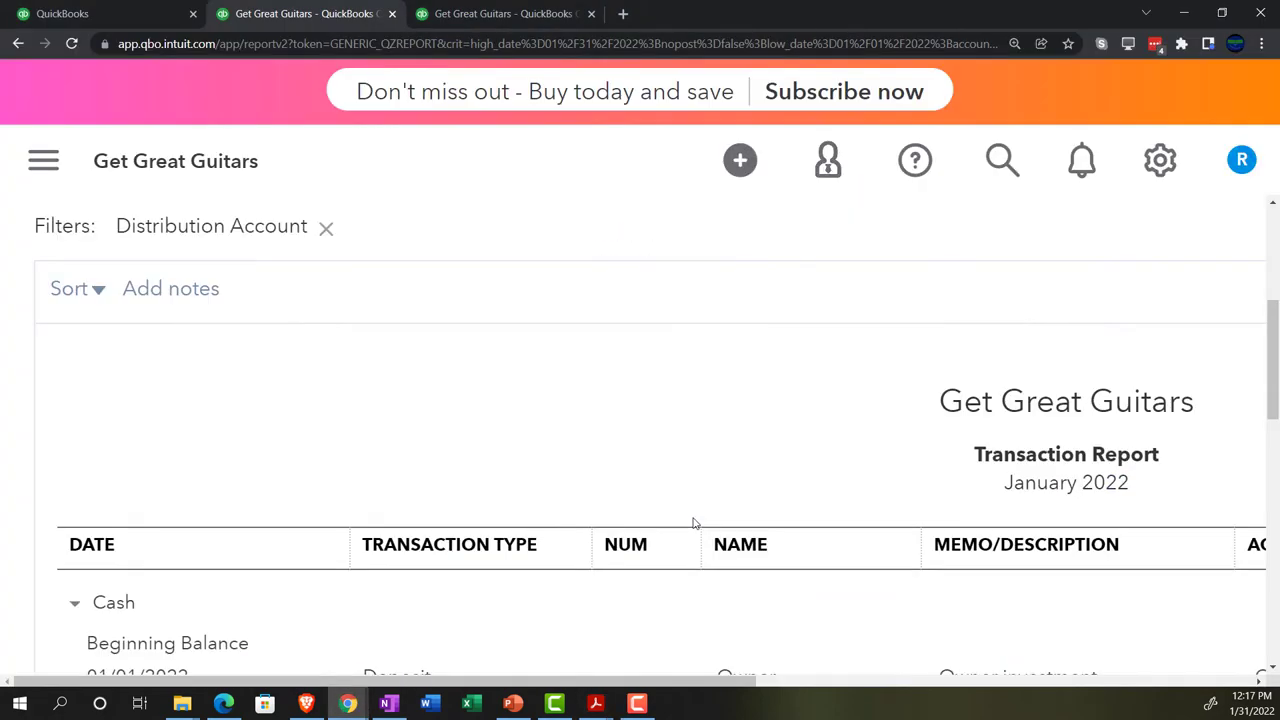
scroll(486, 500, down, 3)
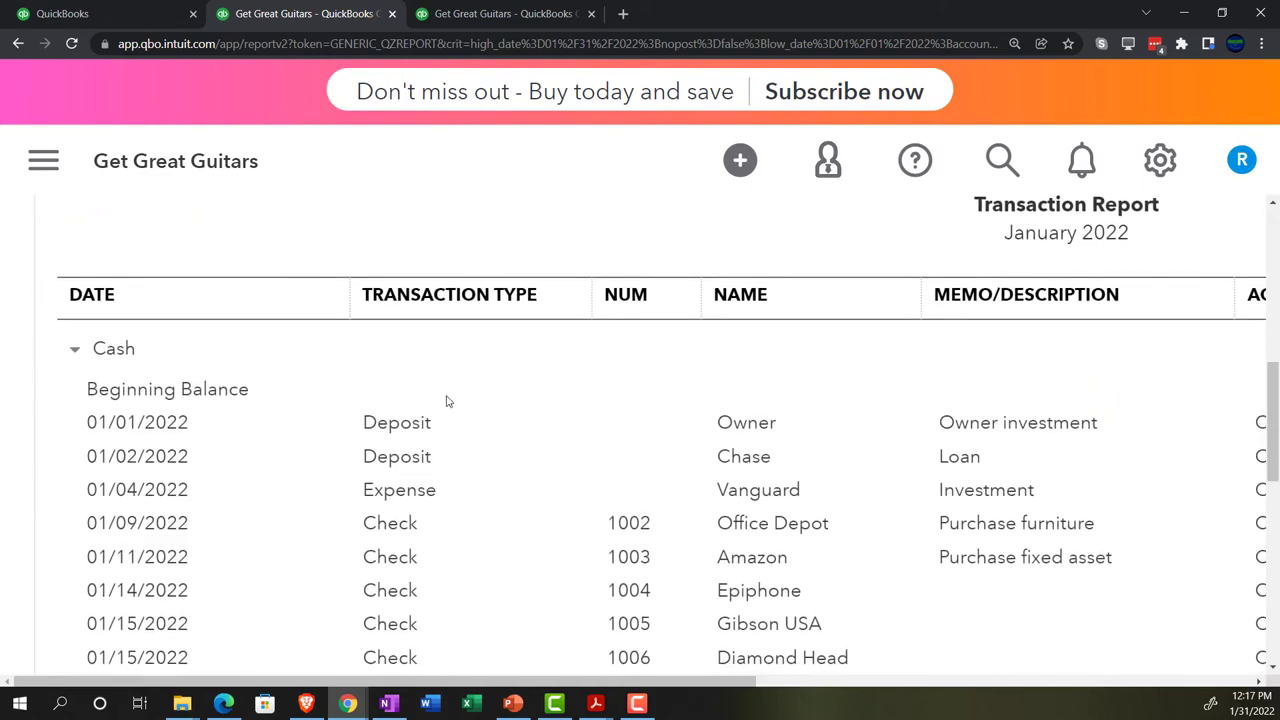
key(ctrl+minus)
key(ctrl+minus)
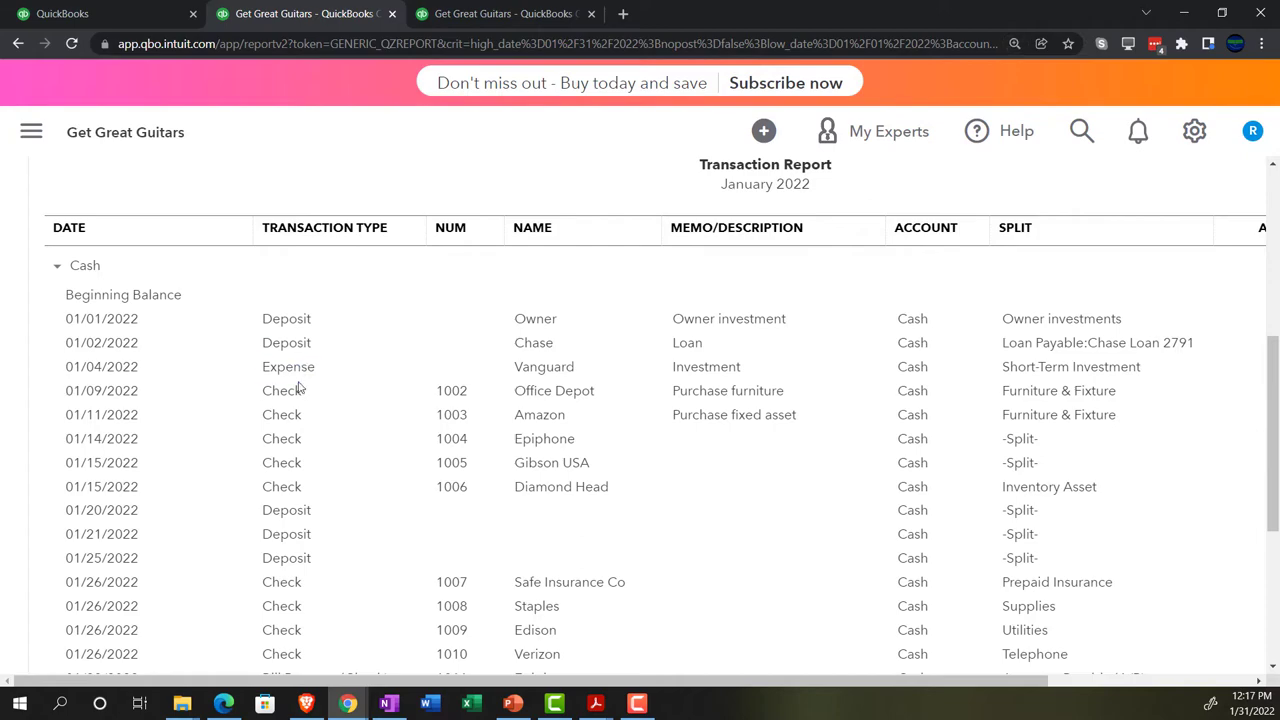
scroll(298, 396, down, 2)
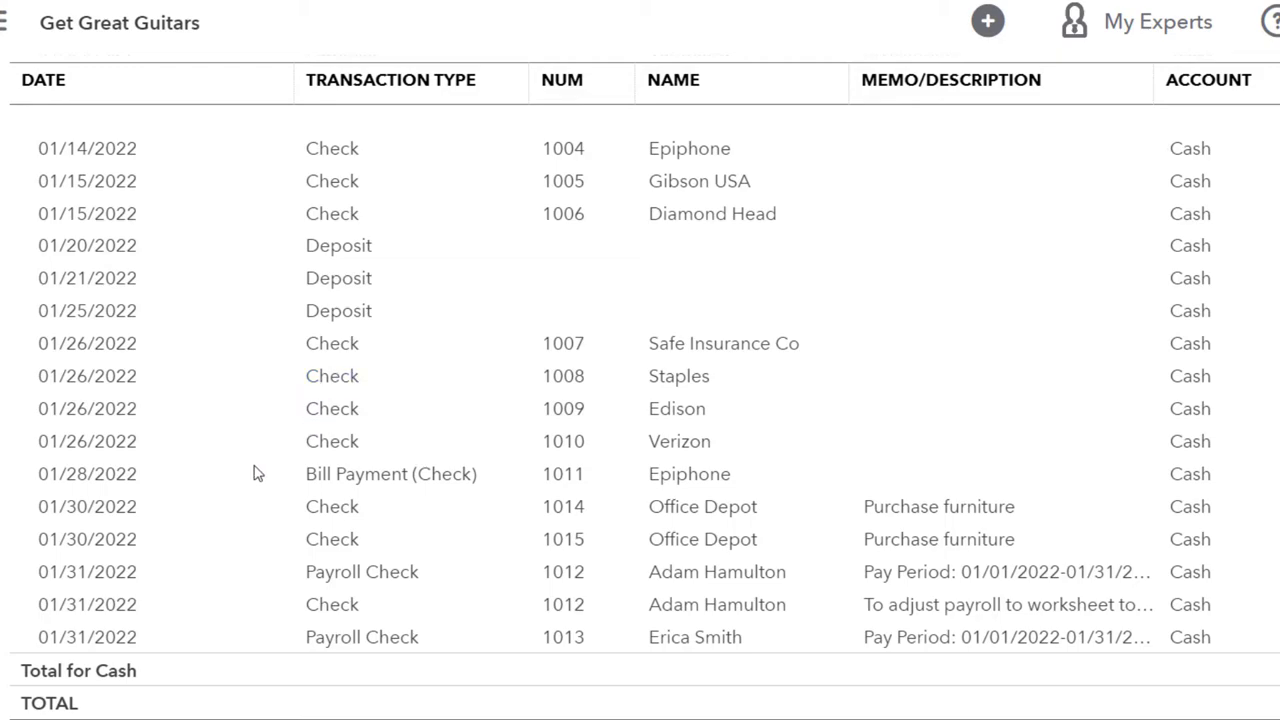
scroll(250, 483, up, 1)
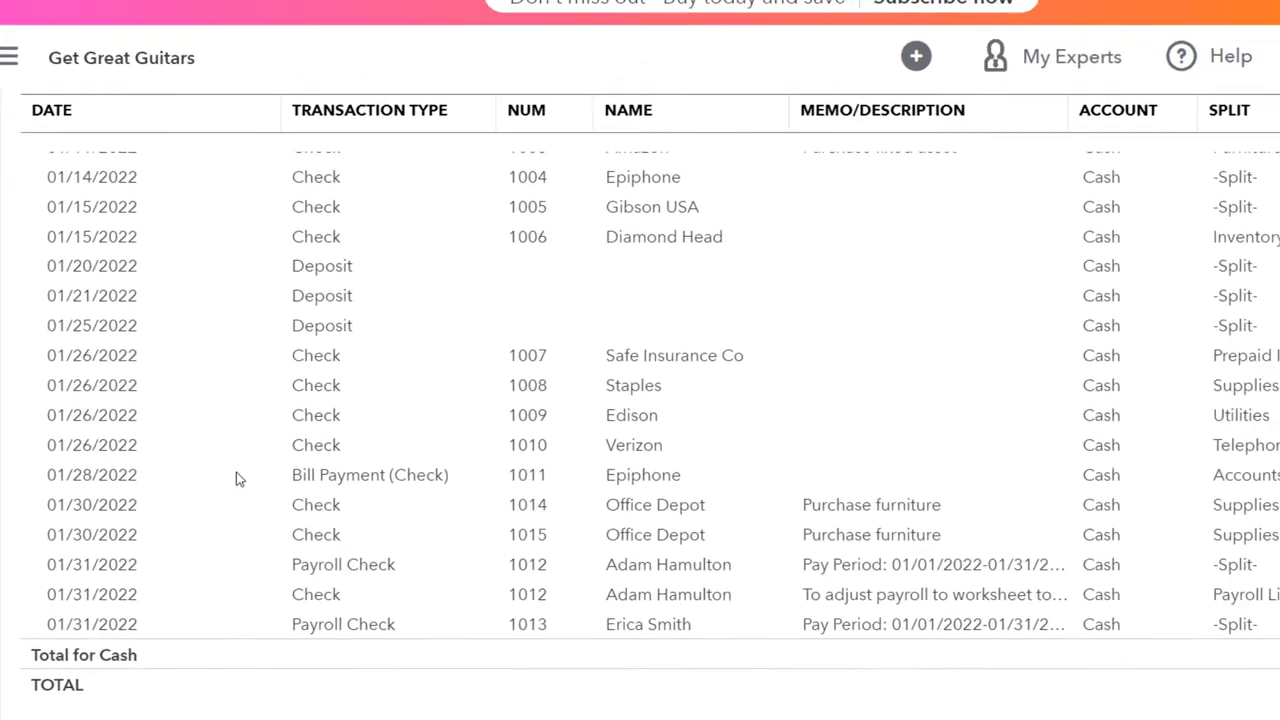
Step: Return from the Cash transaction report to the Balance Sheet summary and enlarge it to examine the Cash balance
scroll(78, 420, up, 10)
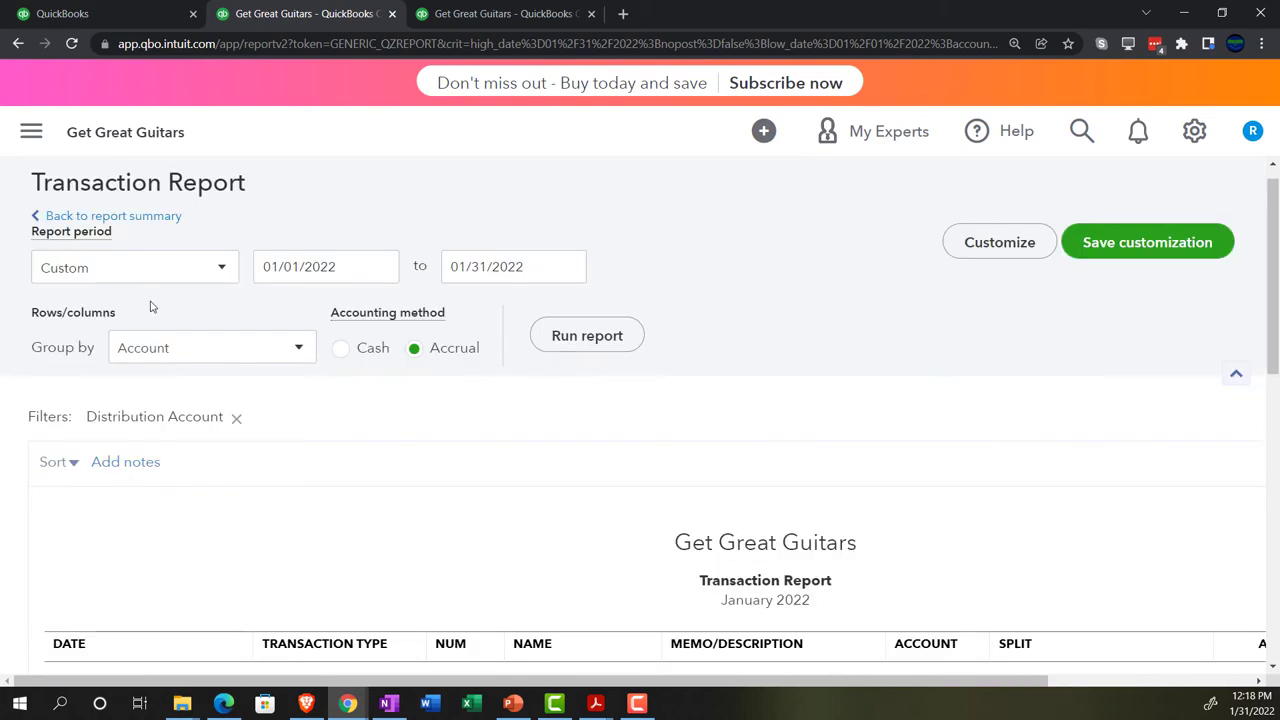
click(152, 216)
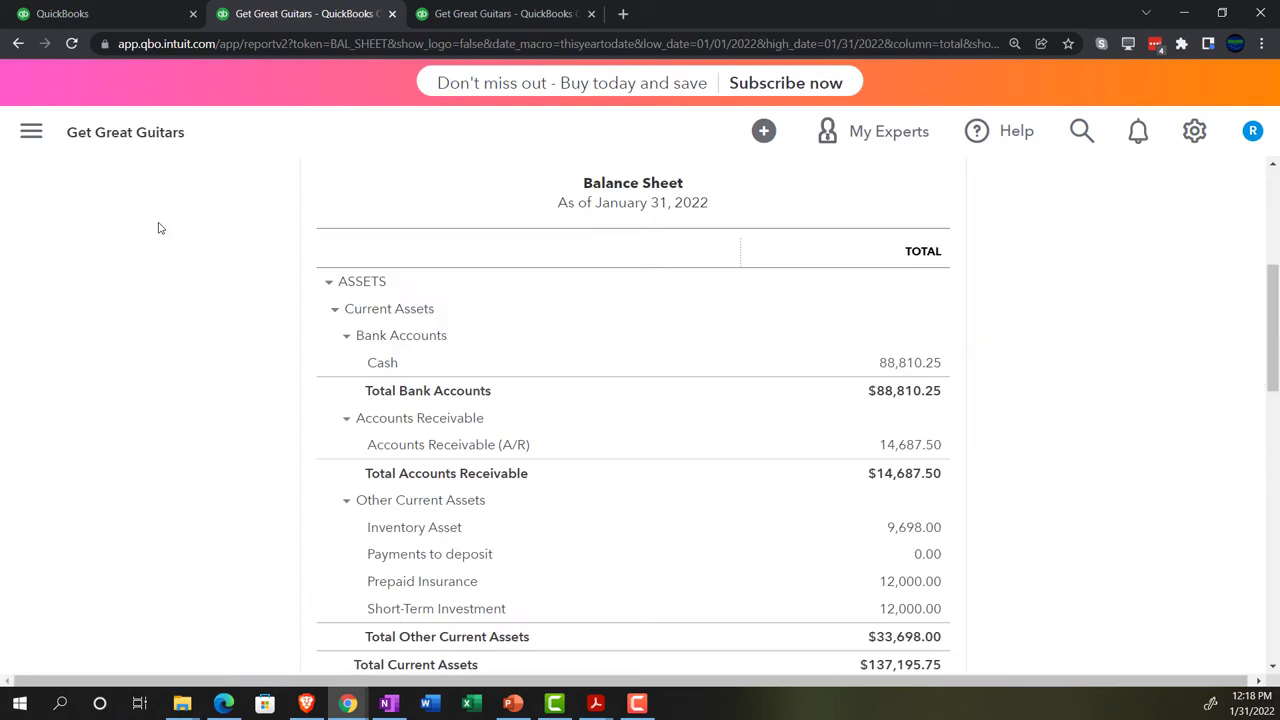
key(ctrl+plus)
key(ctrl+plus)
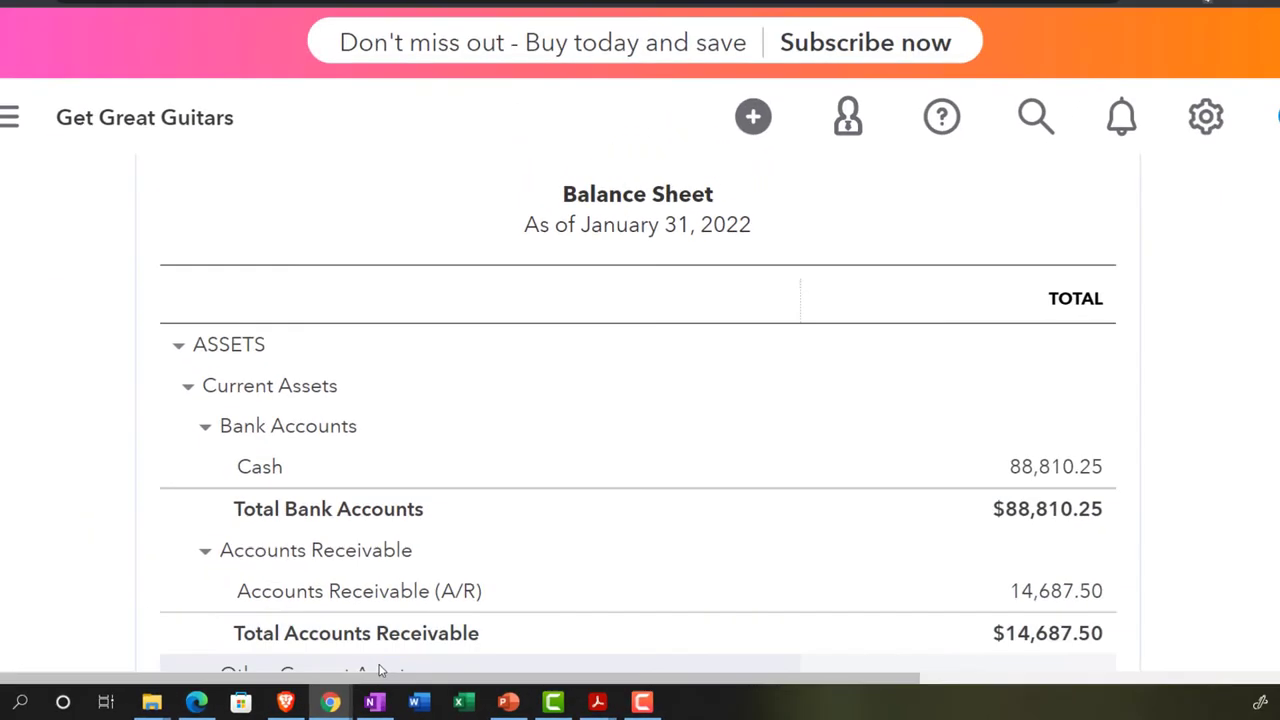
Step: Switch to OneNote and examine the QuickBooks home page flow chart of vendor, customer, employee and banking tasks
click(337, 697)
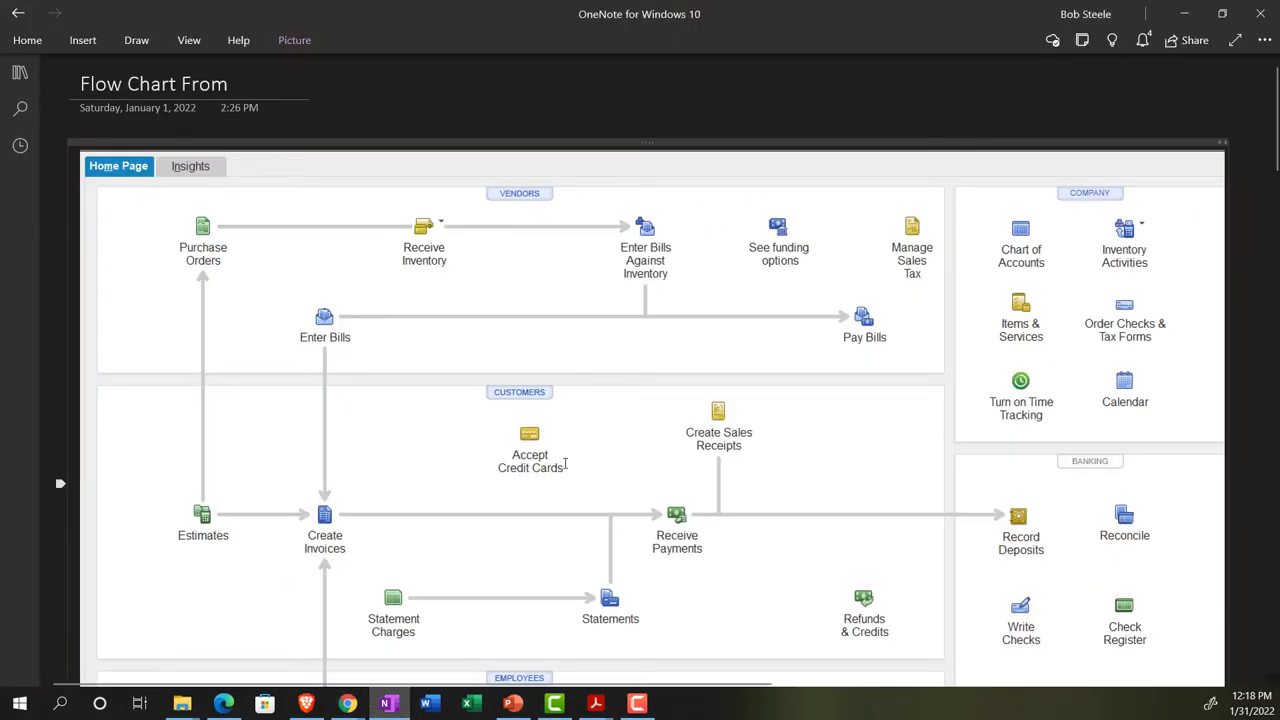
scroll(565, 463, down, 1)
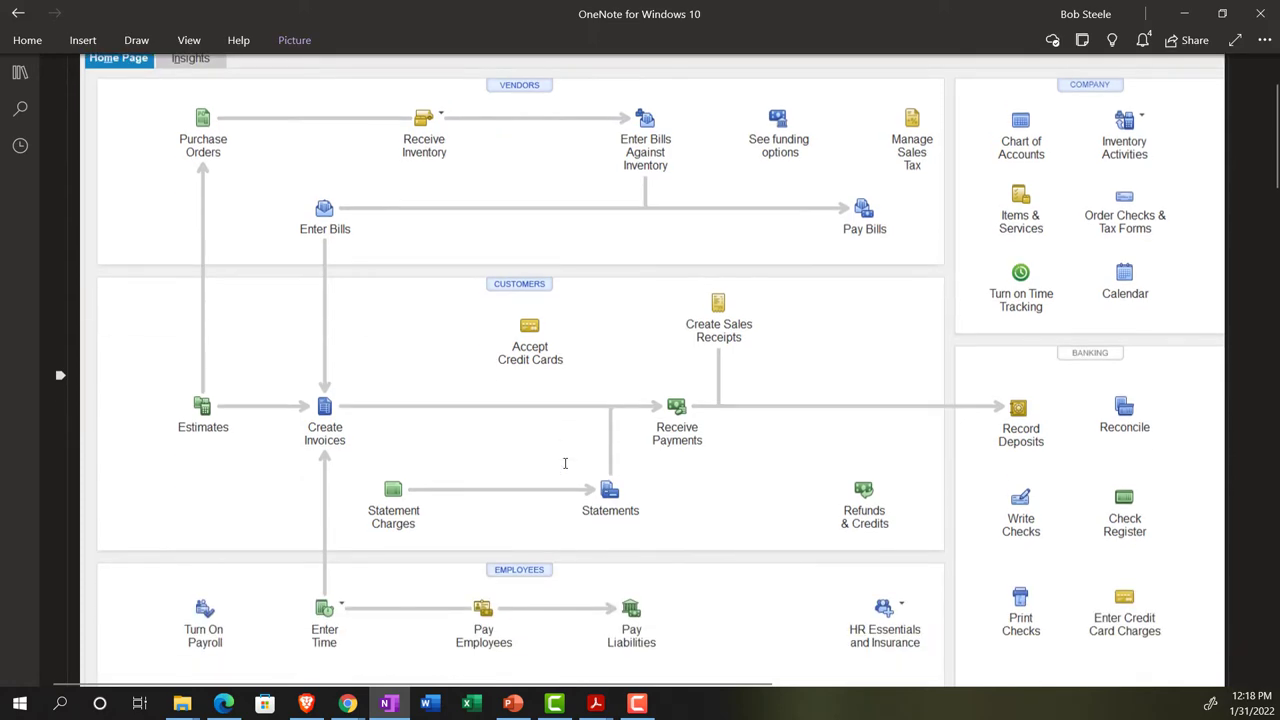